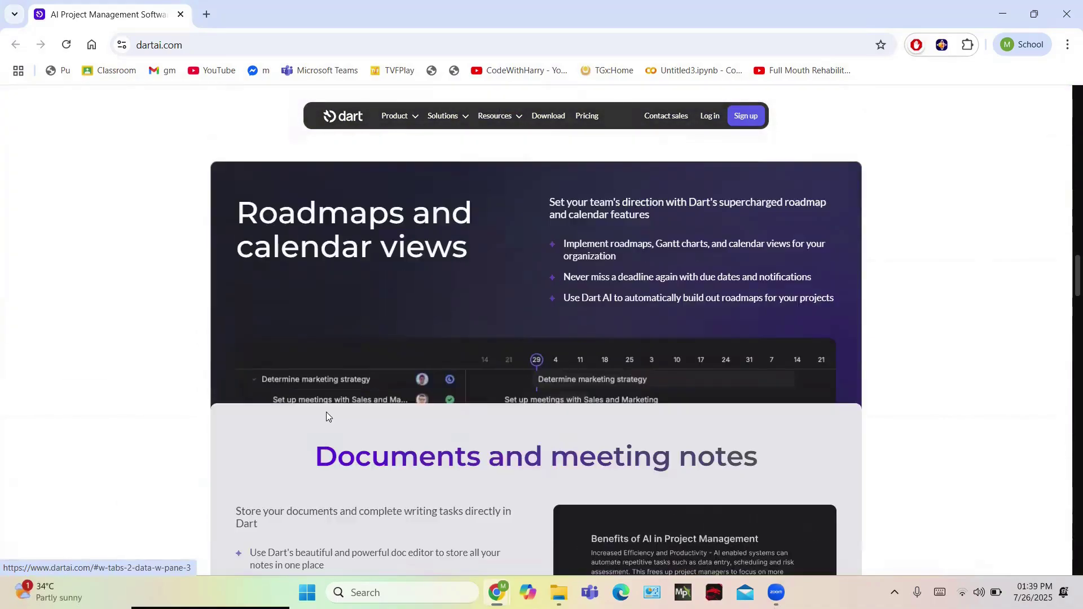
Scroll up and down through the Dart landing page before logging in.
scroll(326, 416, "down", 6)
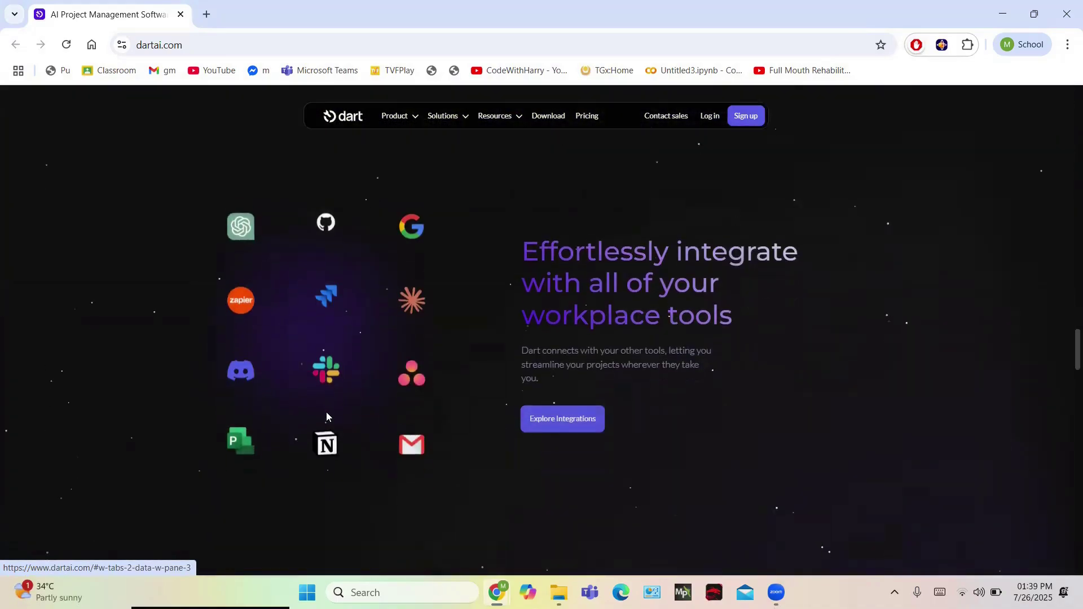
scroll(327, 417, "up", 3)
scroll(327, 416, "up", 2)
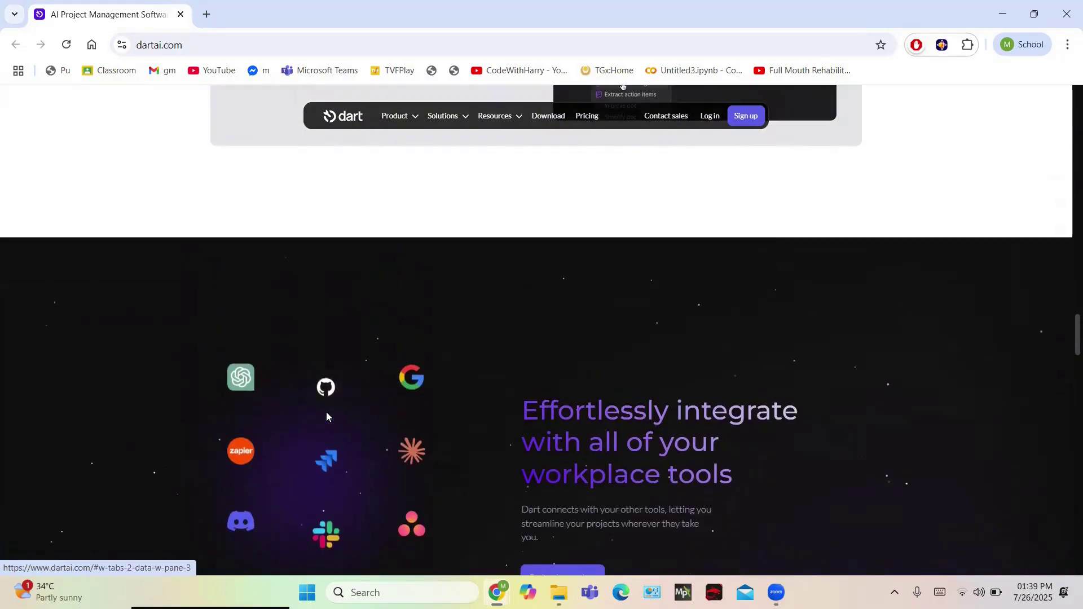
scroll(326, 416, "down", 7)
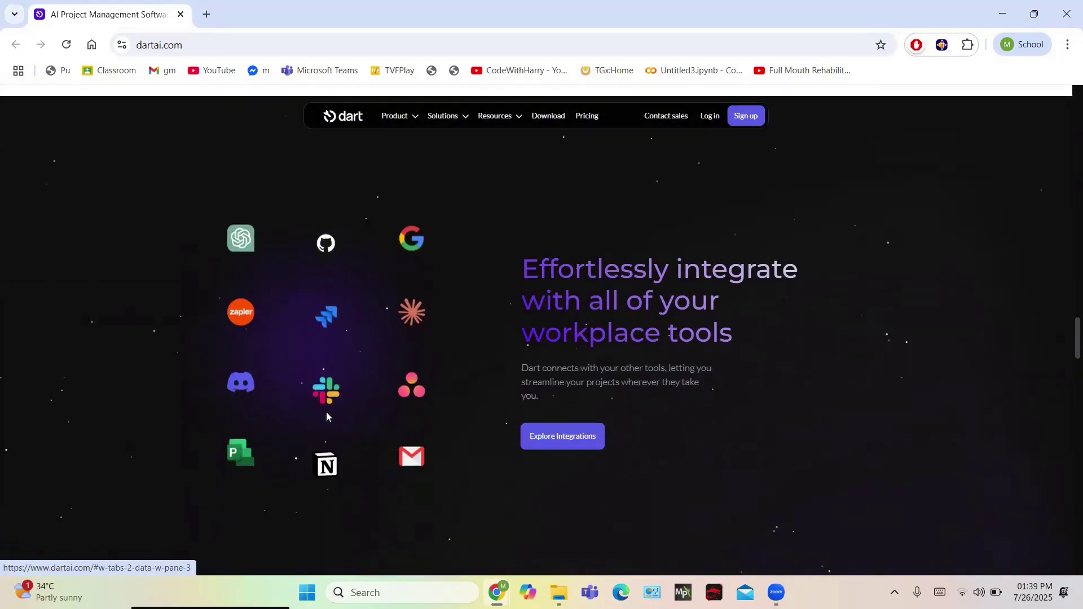
scroll(326, 416, "down", 10)
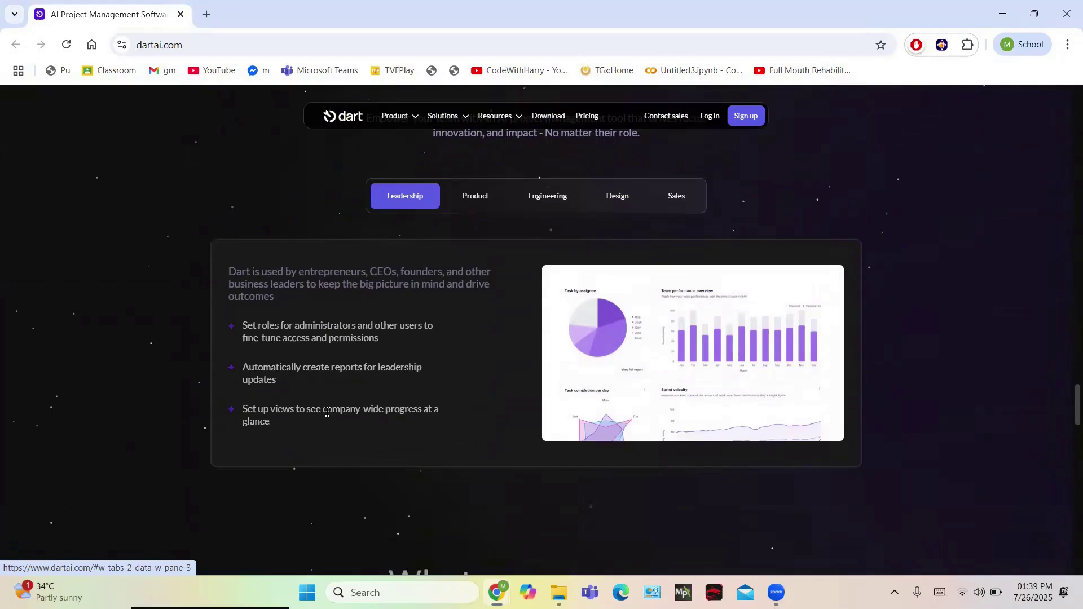
scroll(326, 416, "down", 14)
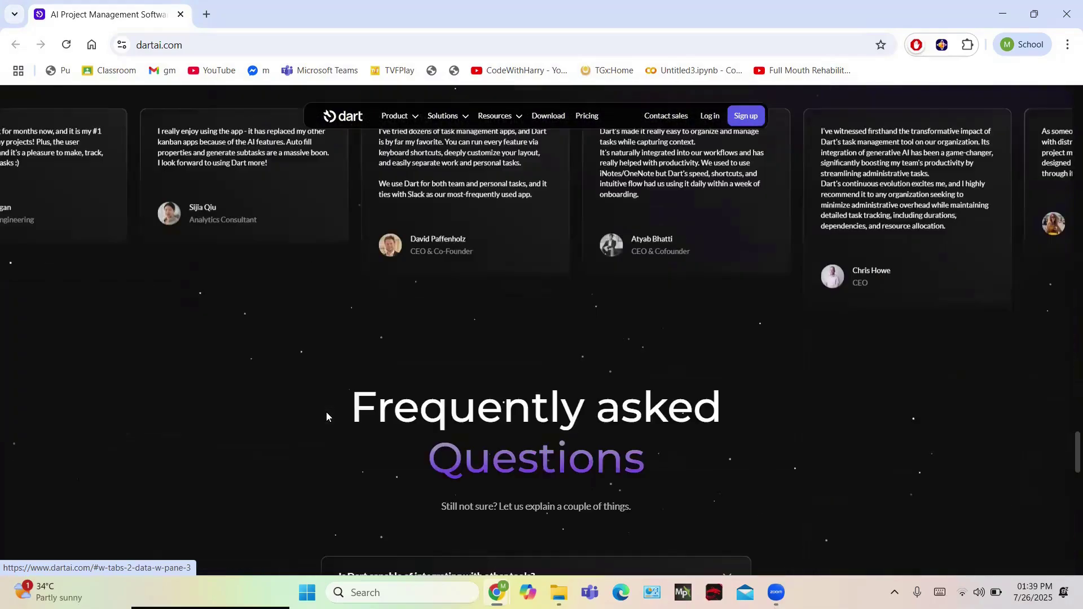
scroll(326, 416, "down", 10)
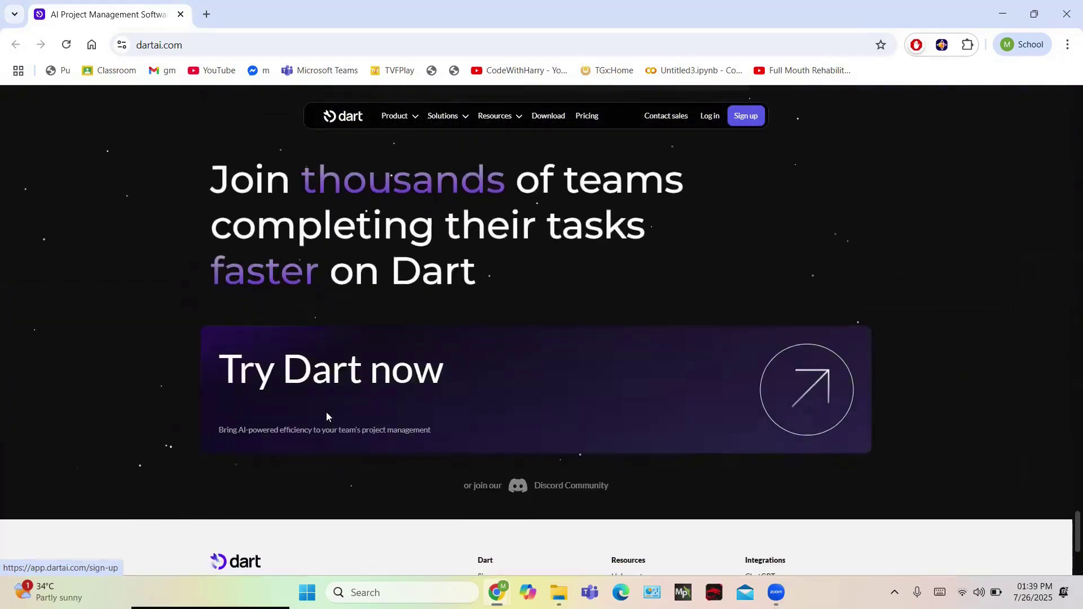
scroll(326, 416, "up", 20)
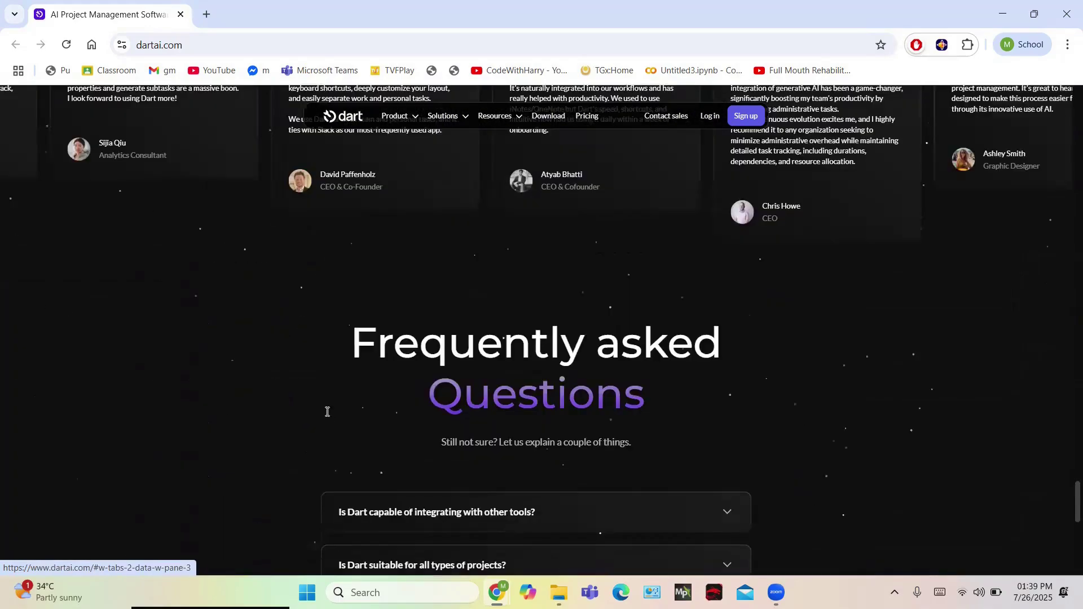
scroll(326, 417, "up", 15)
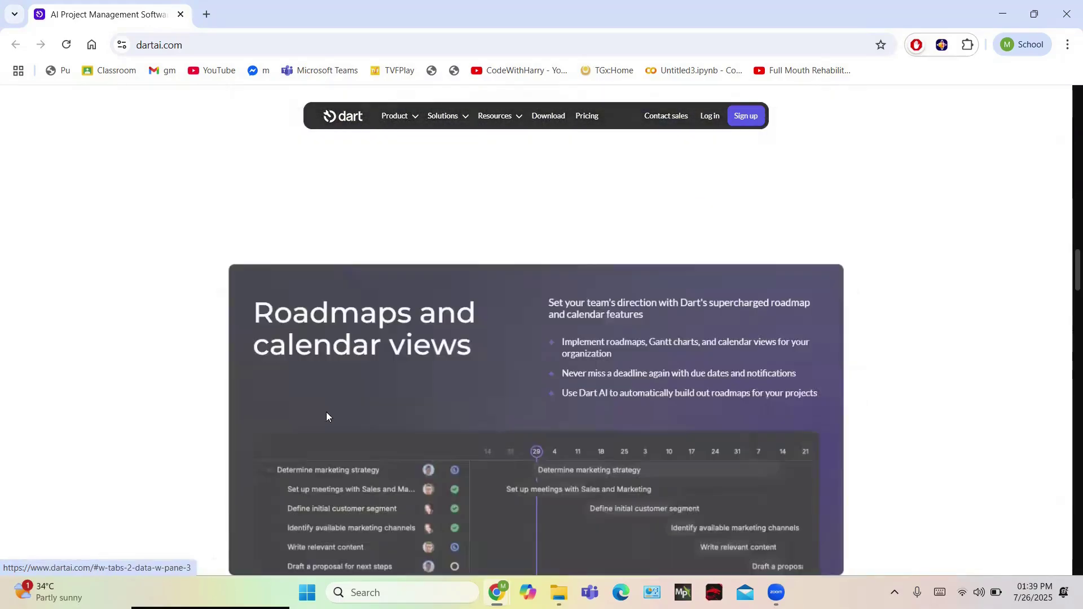
scroll(326, 416, "up", 5)
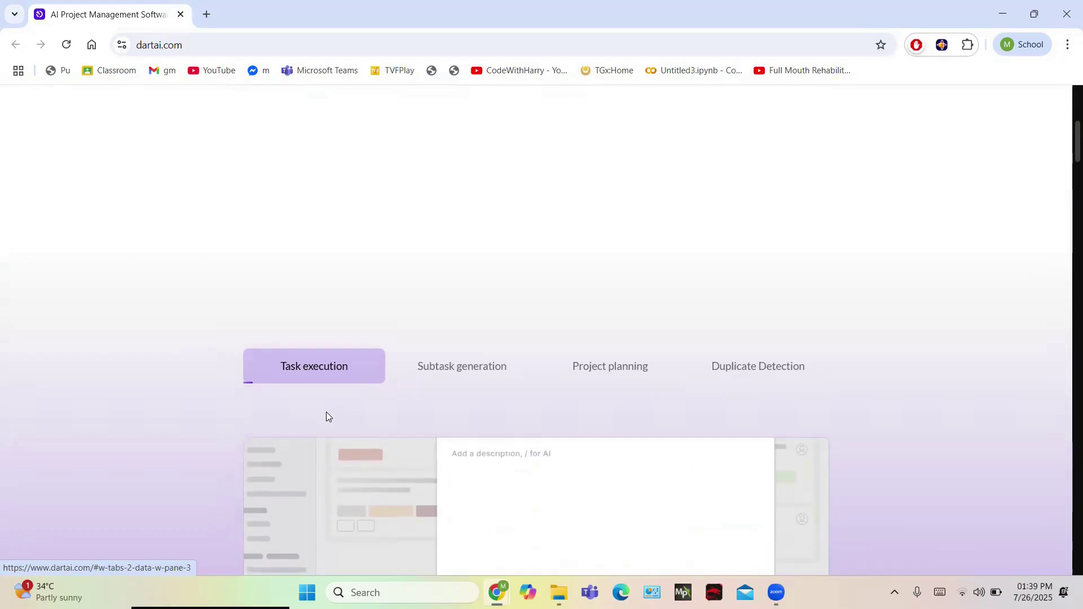
scroll(329, 416, "up", 3)
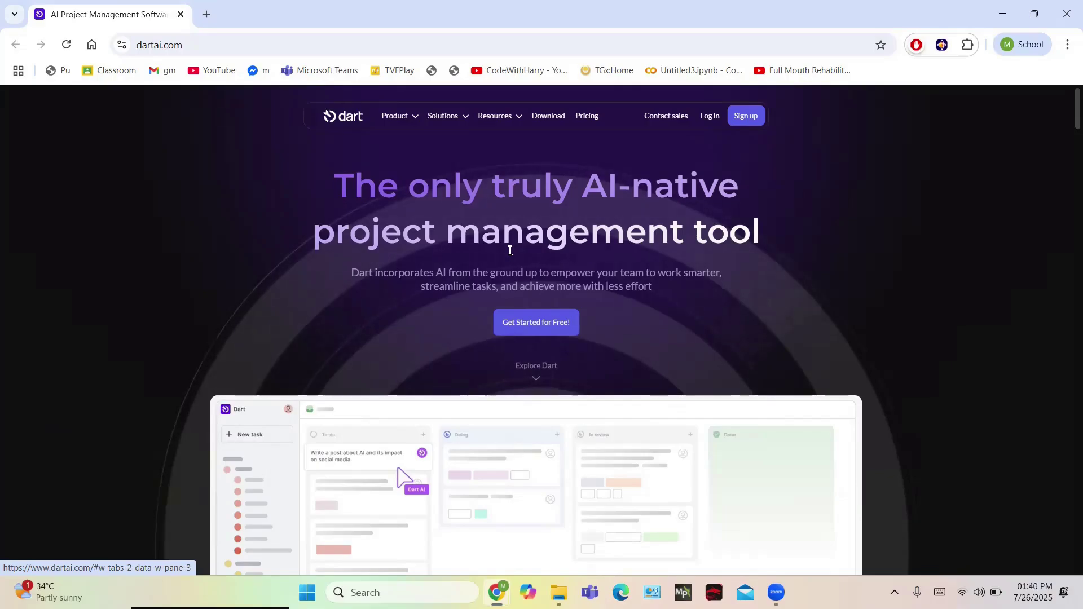
Log in to Dart with Google, picking the account and approving access.
left_click(707, 117)
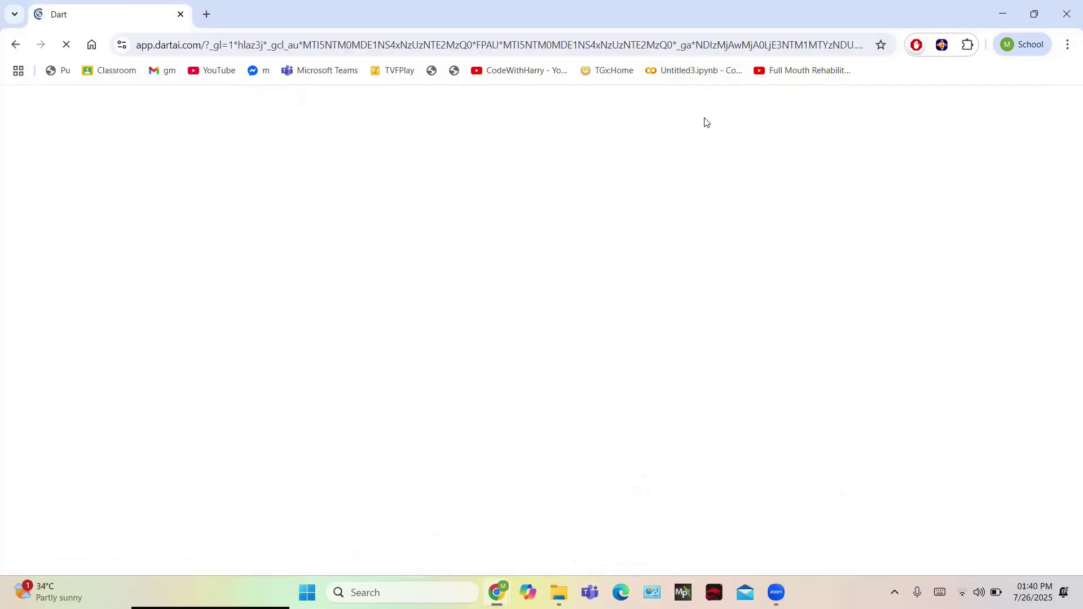
left_click(612, 279)
left_click(613, 292)
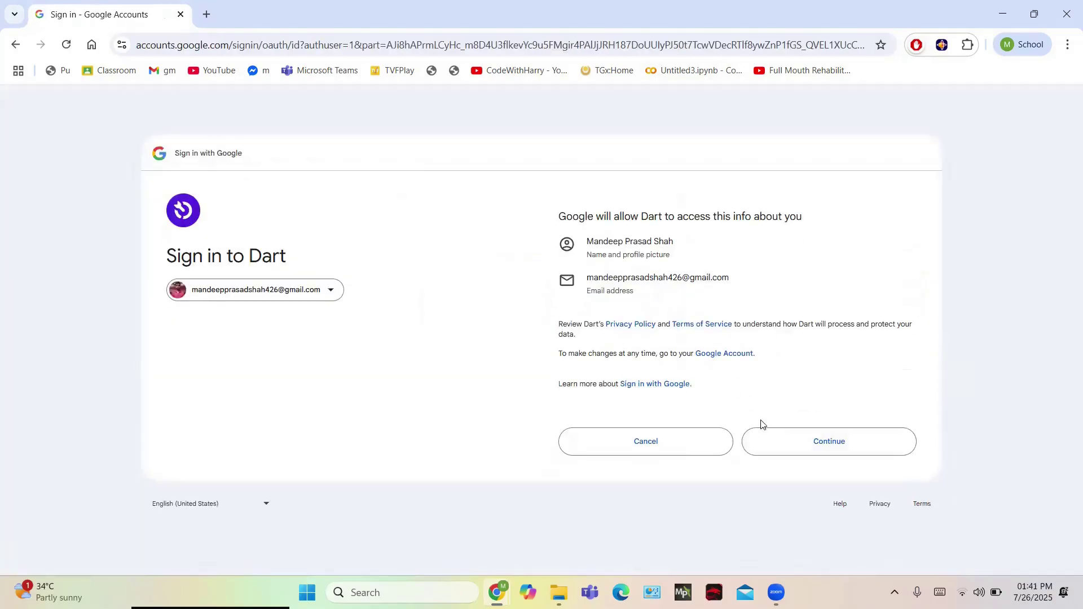
left_click(773, 440)
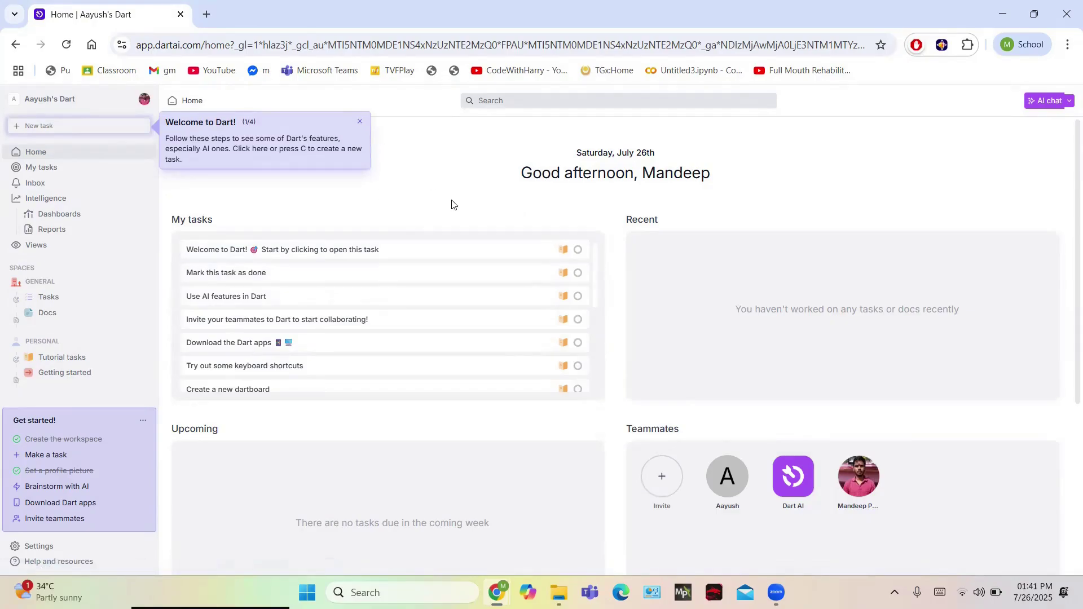
Close the Welcome to Dart tip and open the 'Create a new dartboard' tutorial task.
scroll(451, 204, "down", 5)
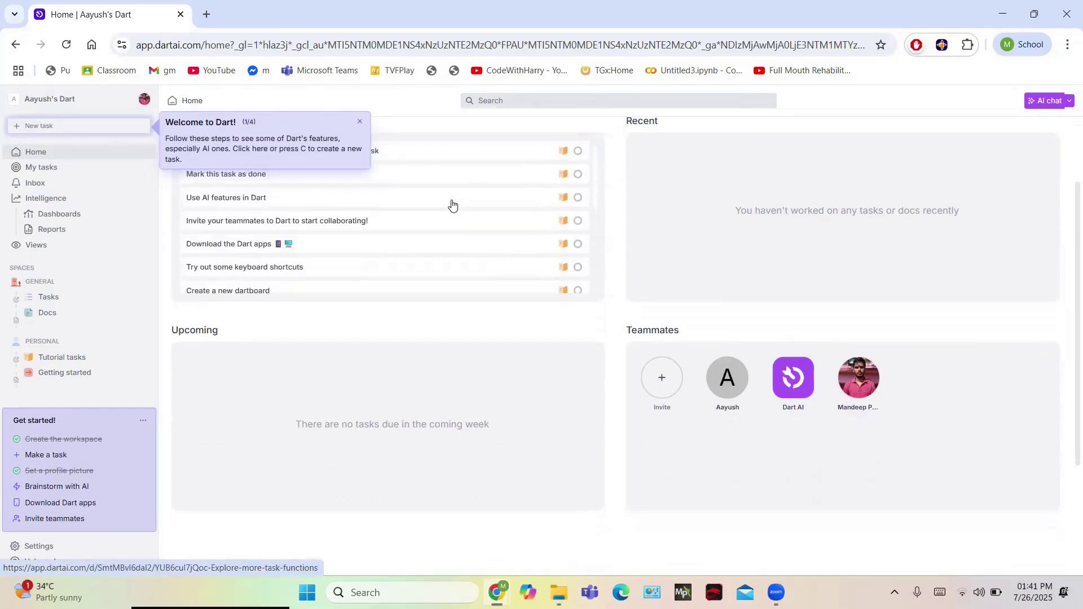
scroll(634, 301, "up", 2)
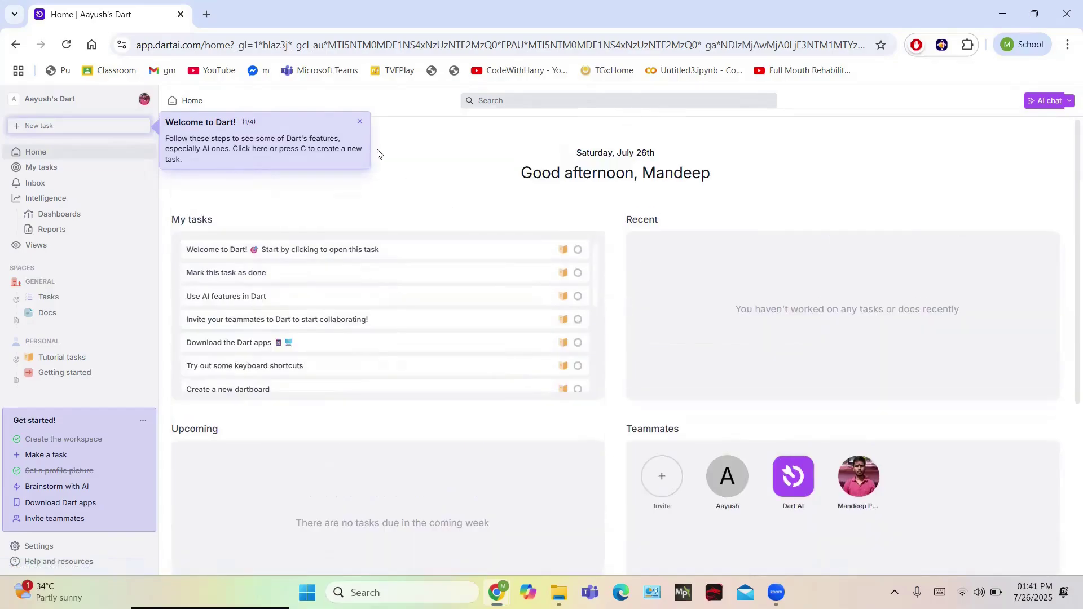
left_click(360, 125)
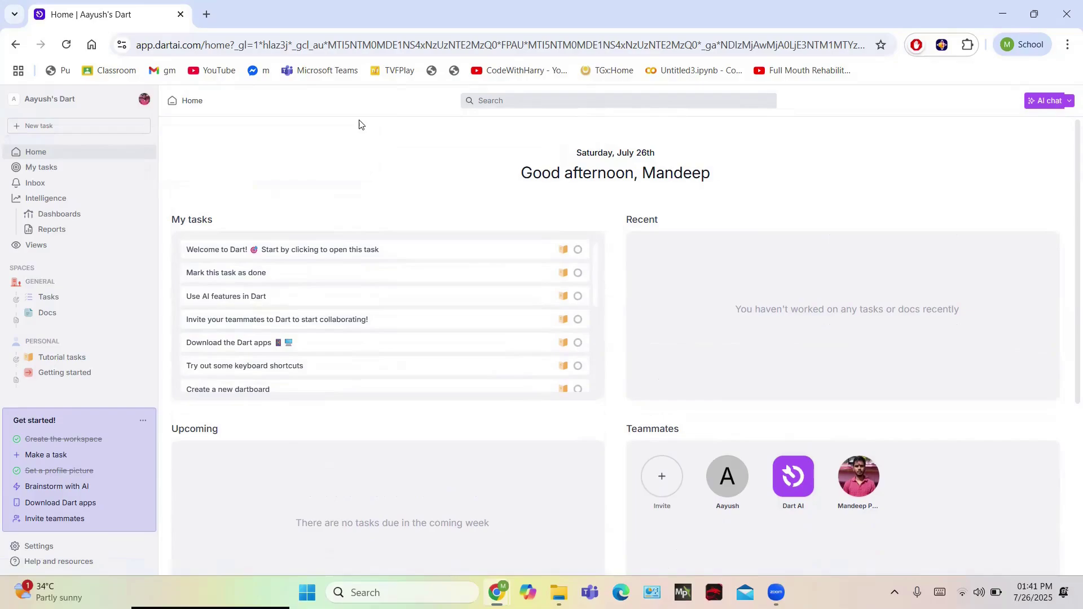
scroll(342, 279, "down", 2)
left_click(343, 281)
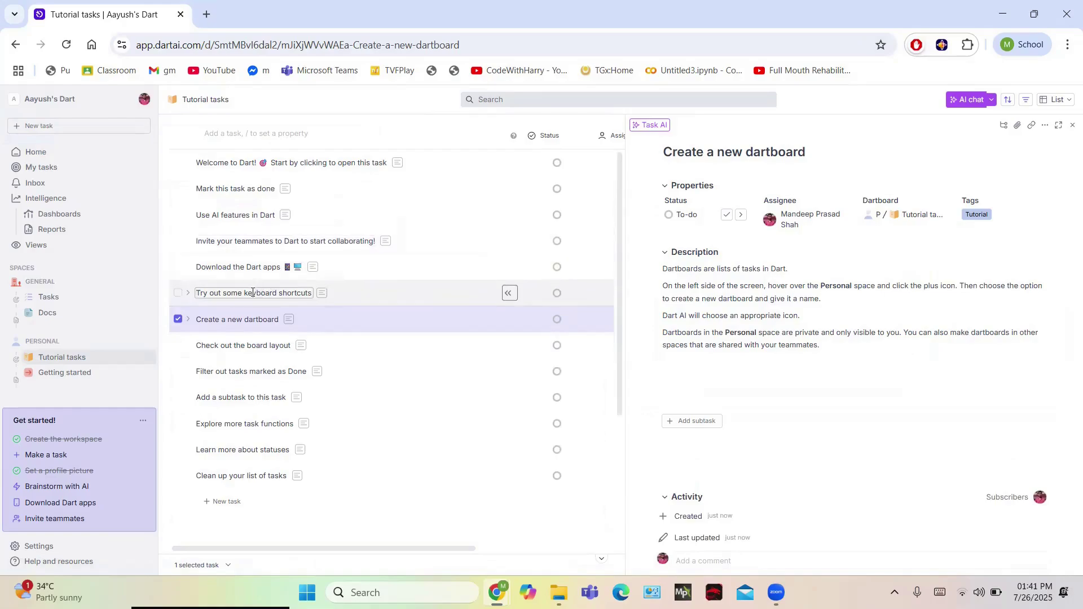
Open 'Download the Dart apps', start a subtask under it, and select 'Welcome to Dart!'.
left_click(223, 267)
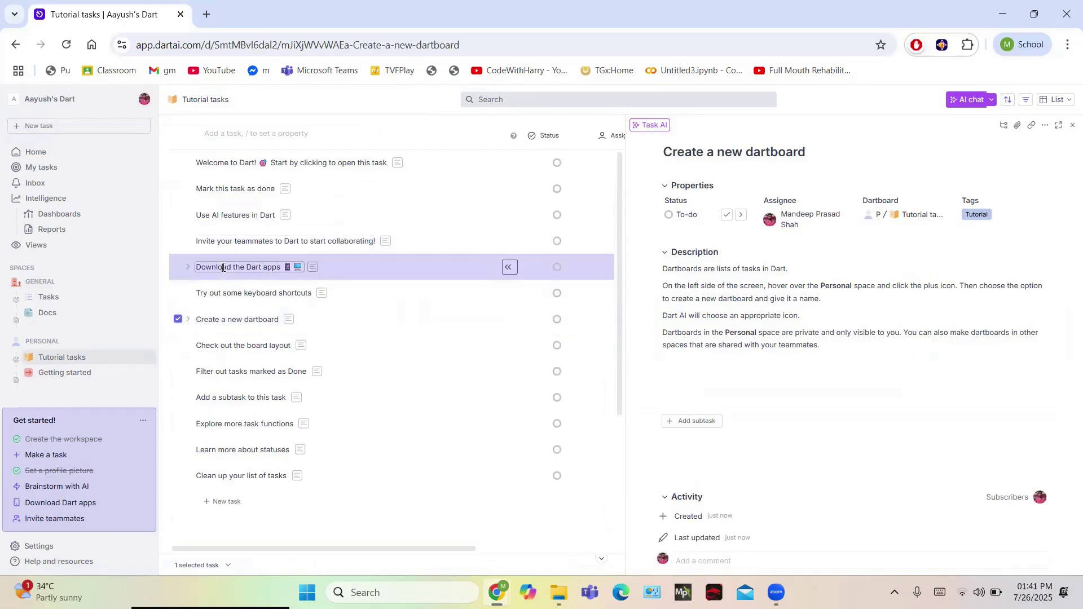
left_click(188, 266)
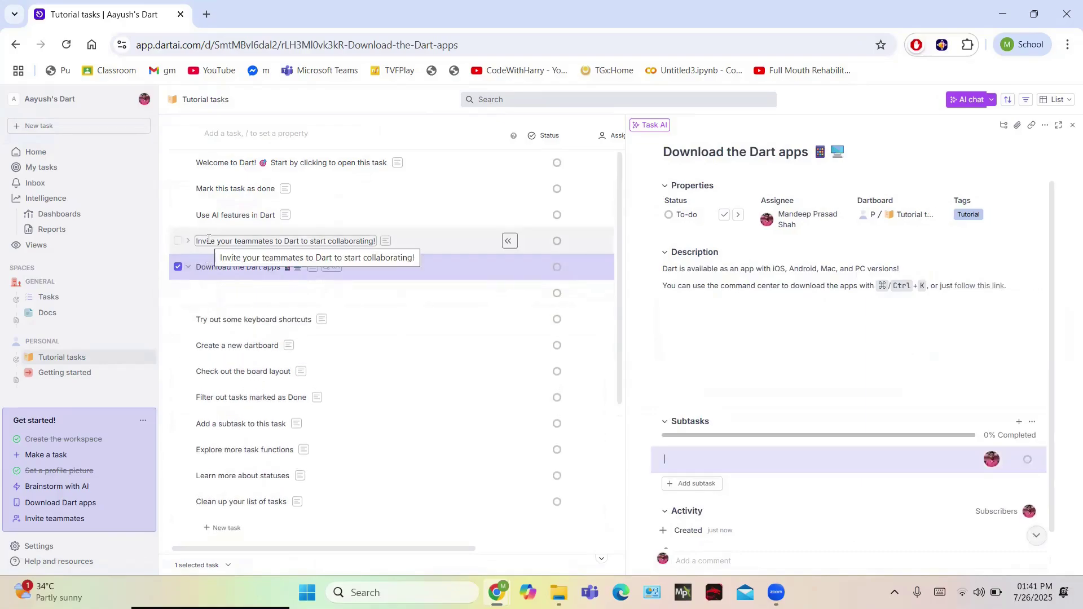
left_click(178, 164)
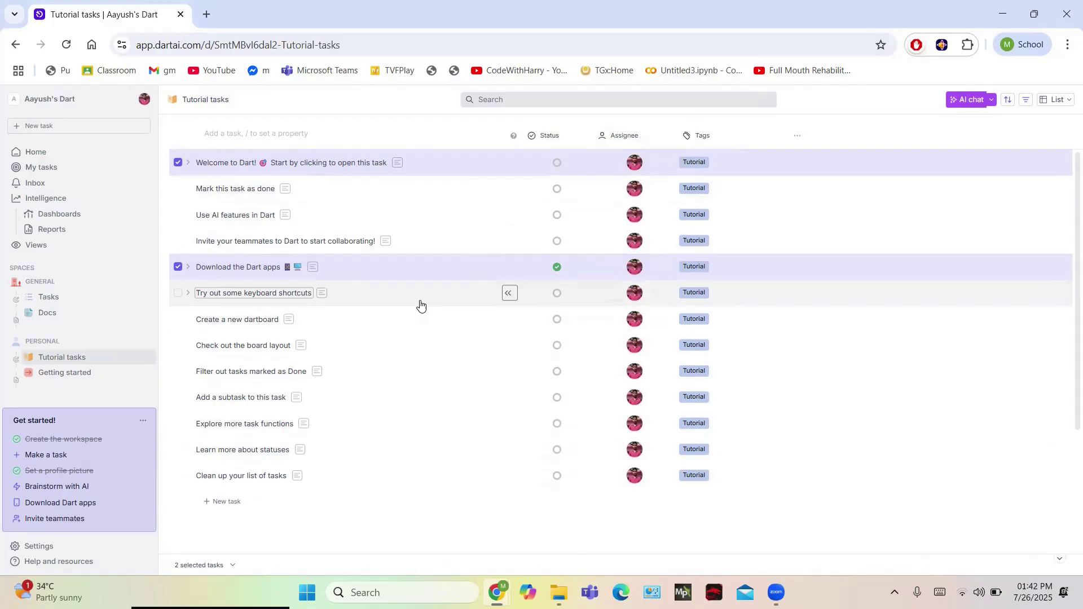
Add a 'make a video' task, discard the extra empty row, and return Home.
left_click(231, 502)
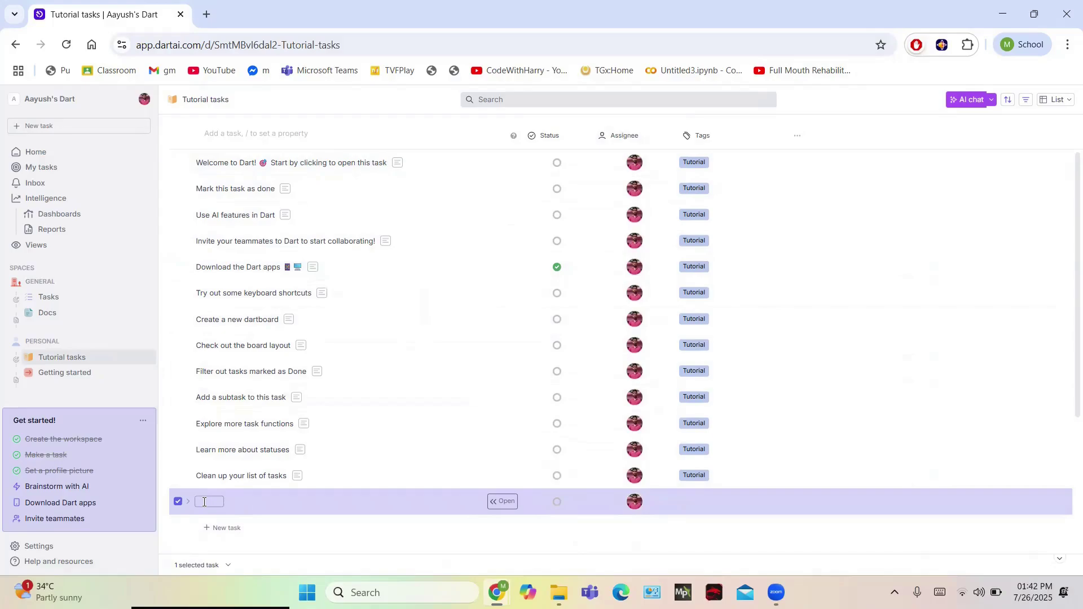
type("make a video")
key("Return")
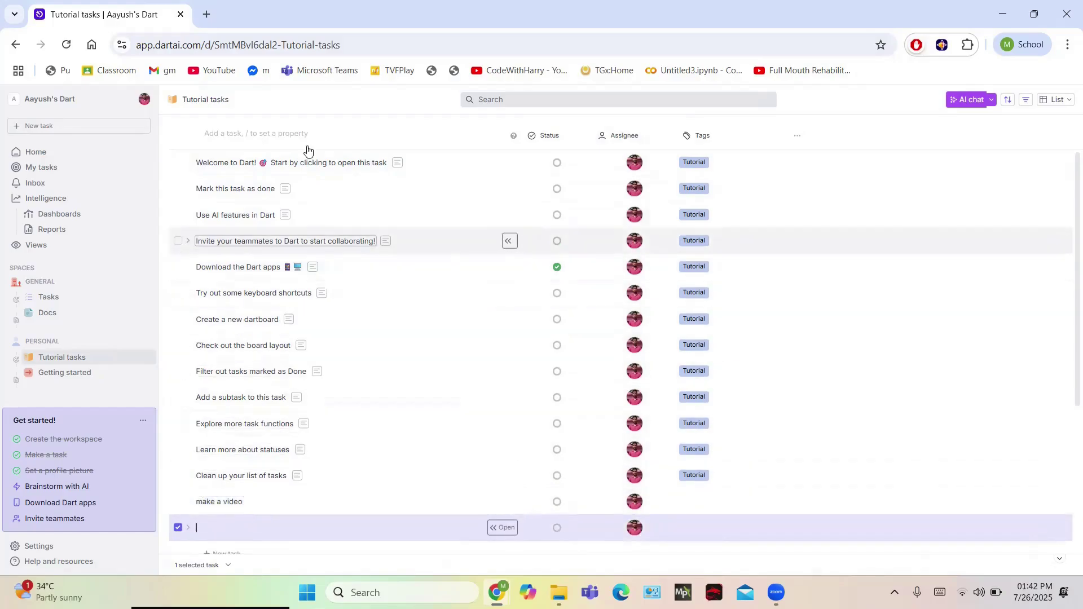
left_click(275, 101)
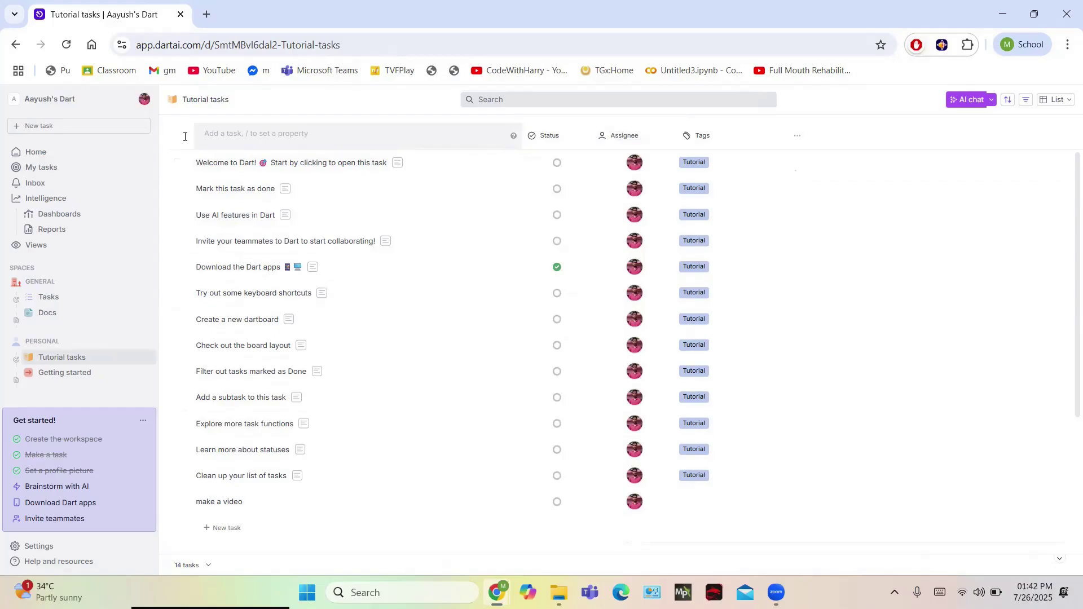
left_click(42, 153)
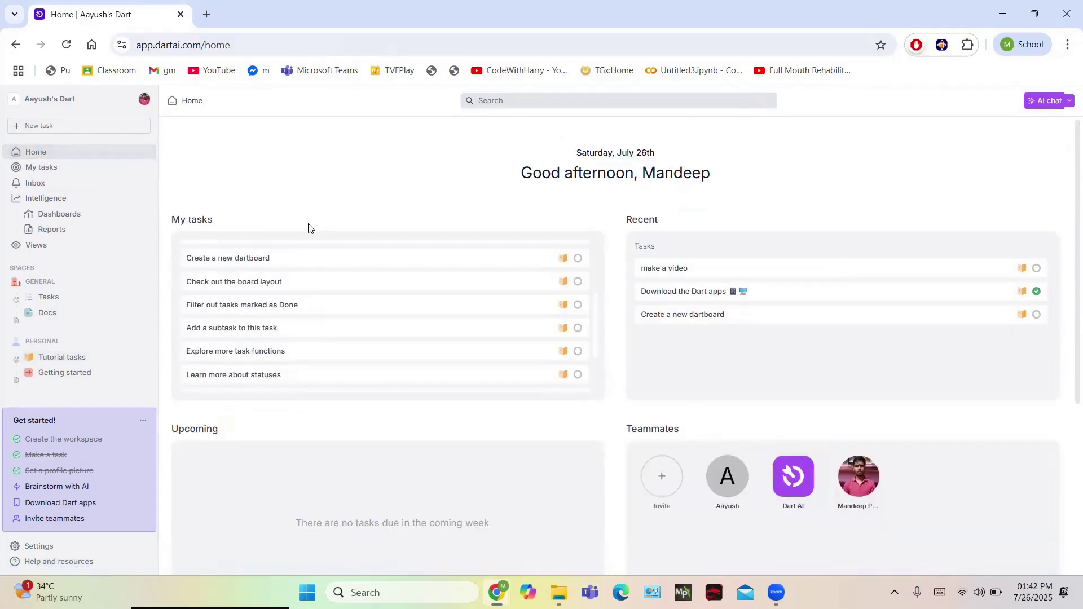
Scroll My tasks back to the top and open the 'Welcome to Dart!' task.
scroll(302, 298, "up", 2)
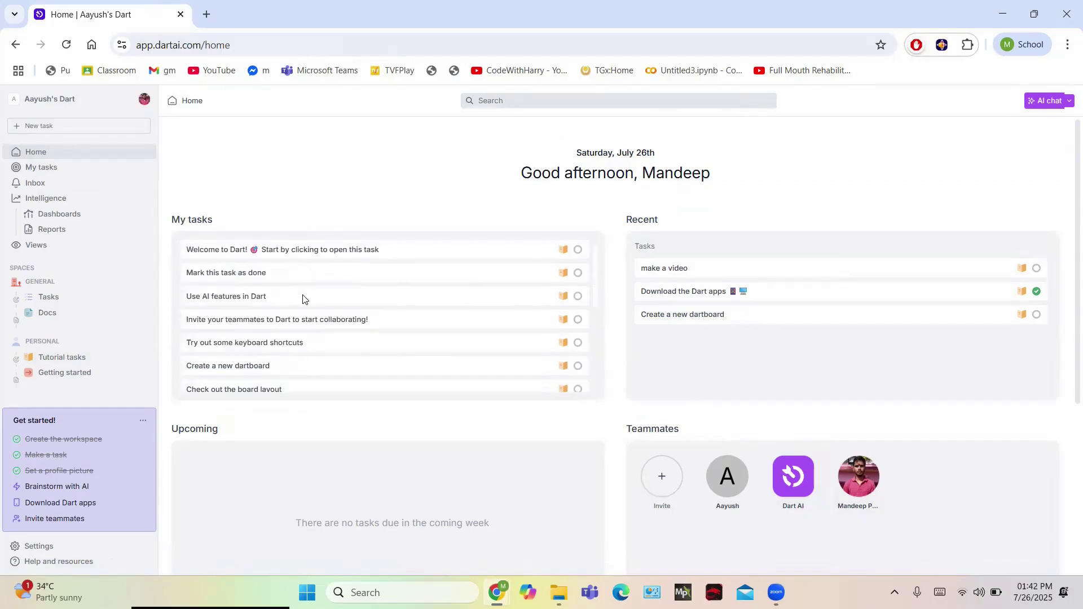
left_click(276, 252)
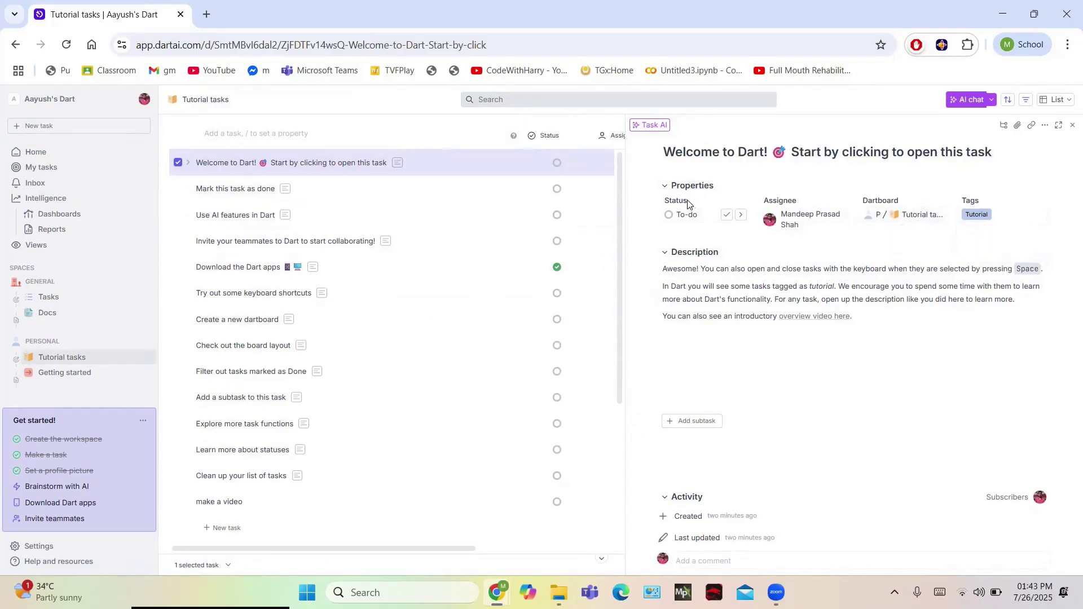
Finish the 'Welcome to Dart!' task so it shows Done, then go back Home.
left_click(726, 217)
left_click(90, 161)
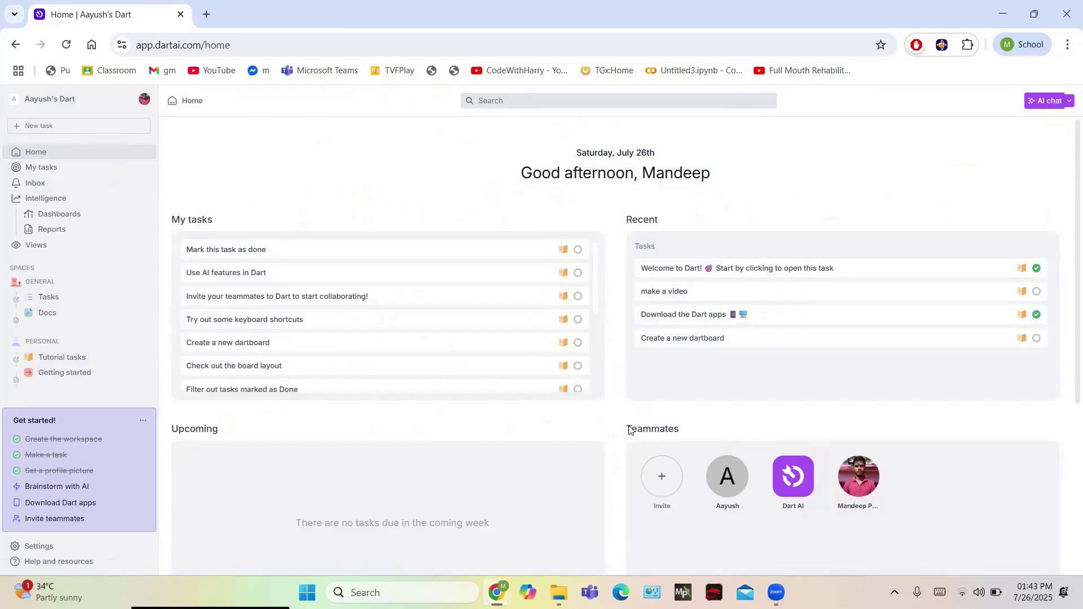
scroll(620, 434, "down", 3)
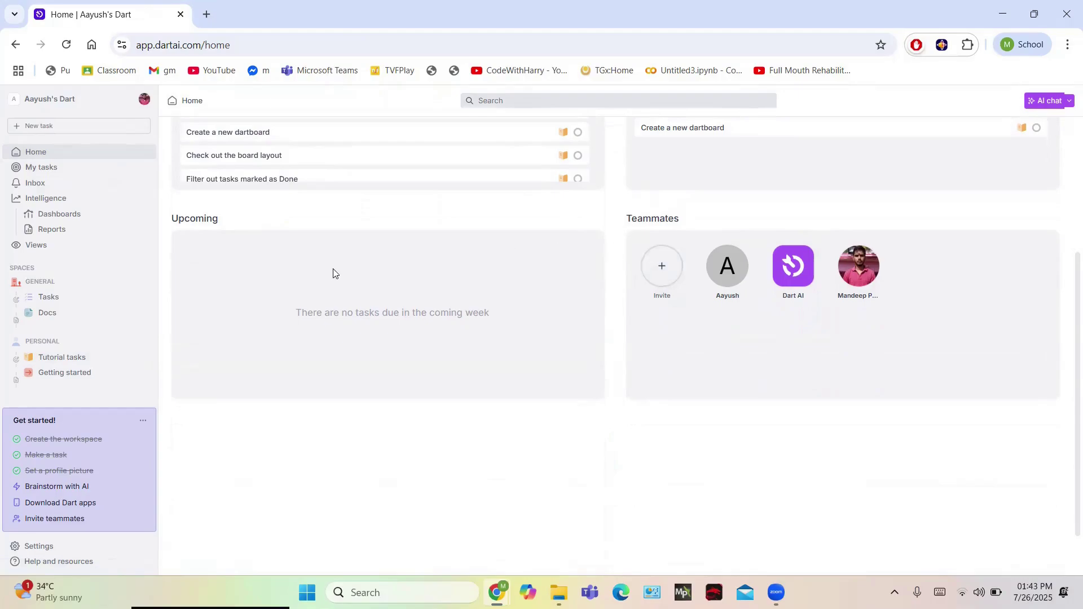
scroll(396, 305, "up", 2)
scroll(397, 304, "up", 3)
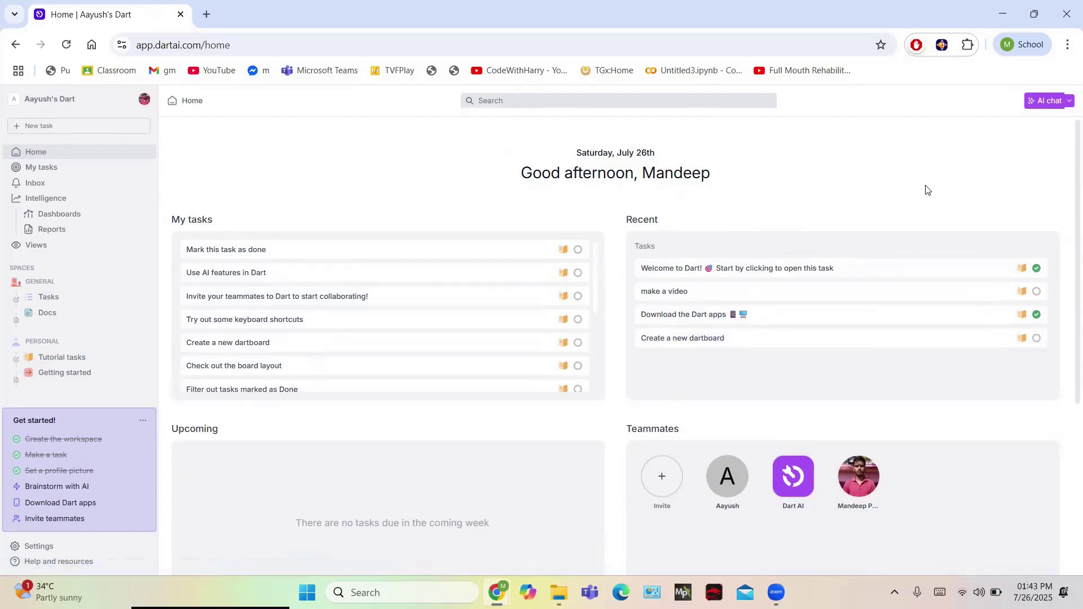
In AI chat, run the 'Plan this project' skill to request a 30-day plan.
left_click(1037, 101)
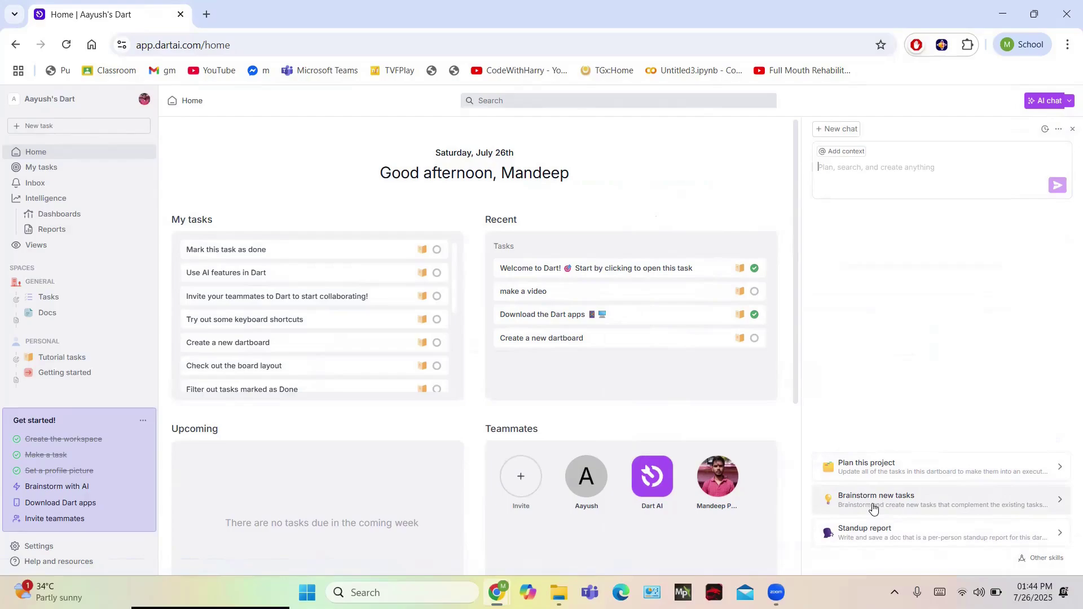
left_click(851, 478)
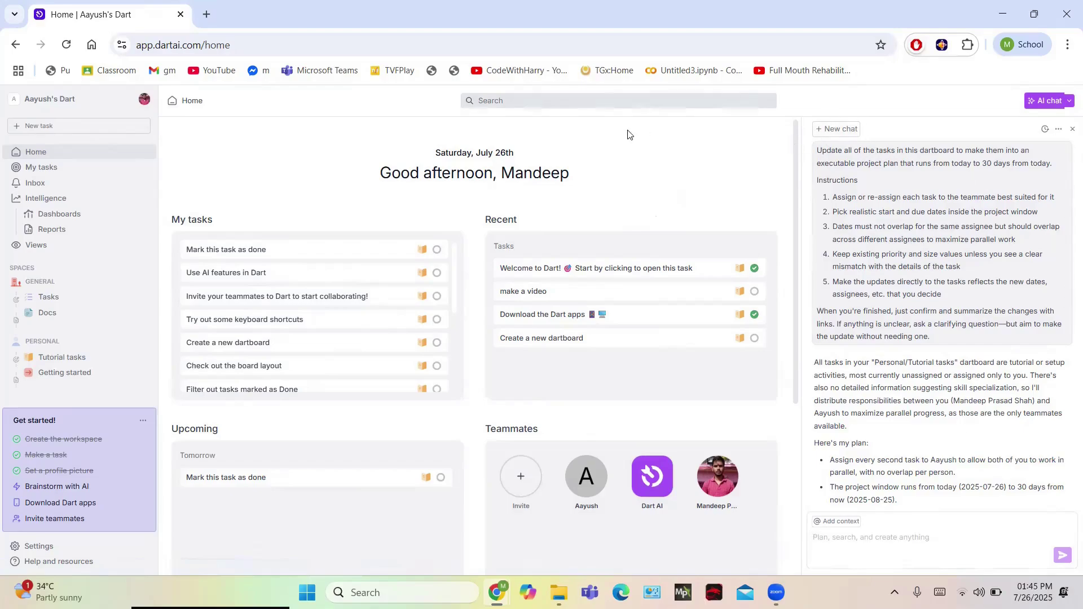
Check My tasks and the Inbox, then open Dashboards under Intelligence.
left_click(76, 166)
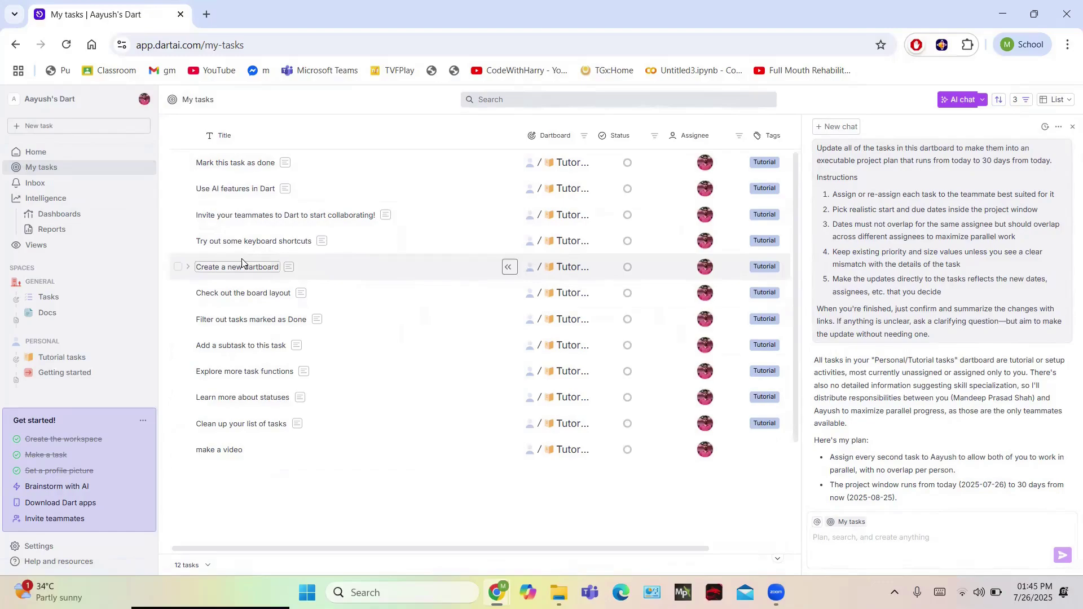
scroll(242, 258, "down", 3)
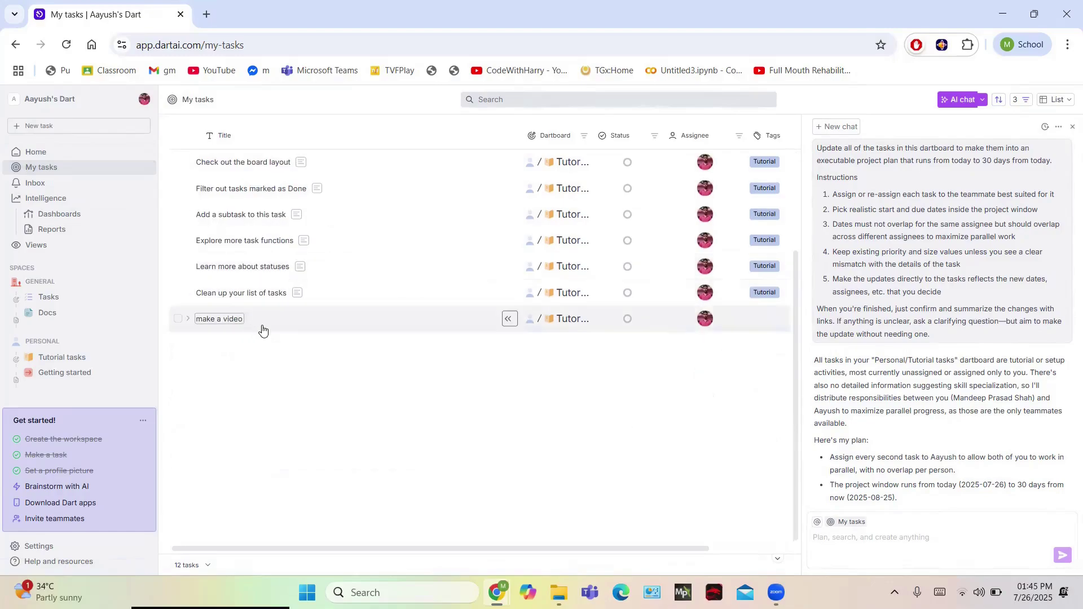
scroll(322, 193, "up", 3)
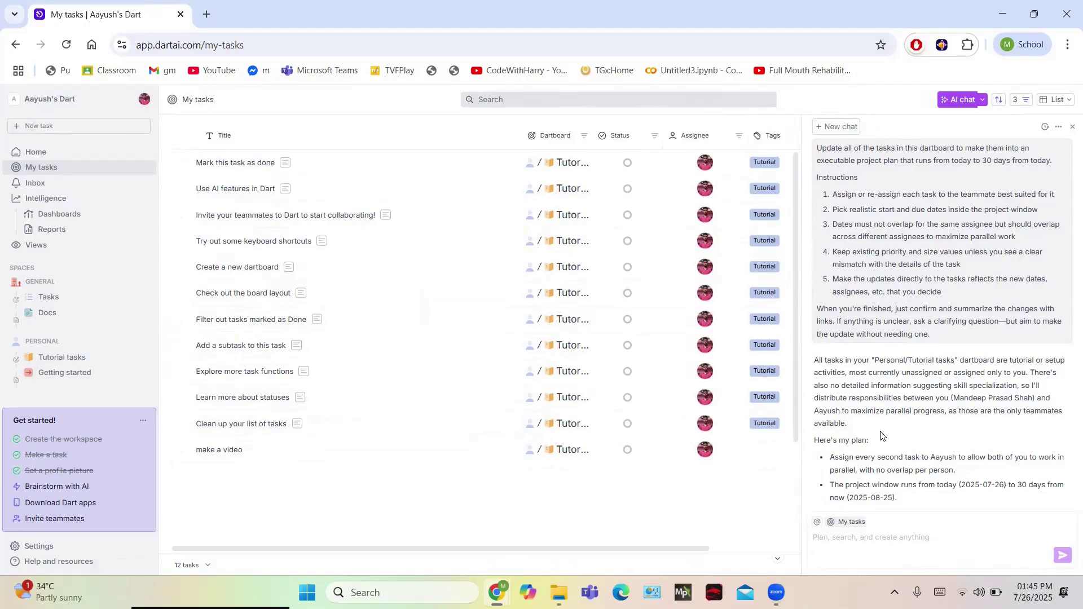
left_click(80, 181)
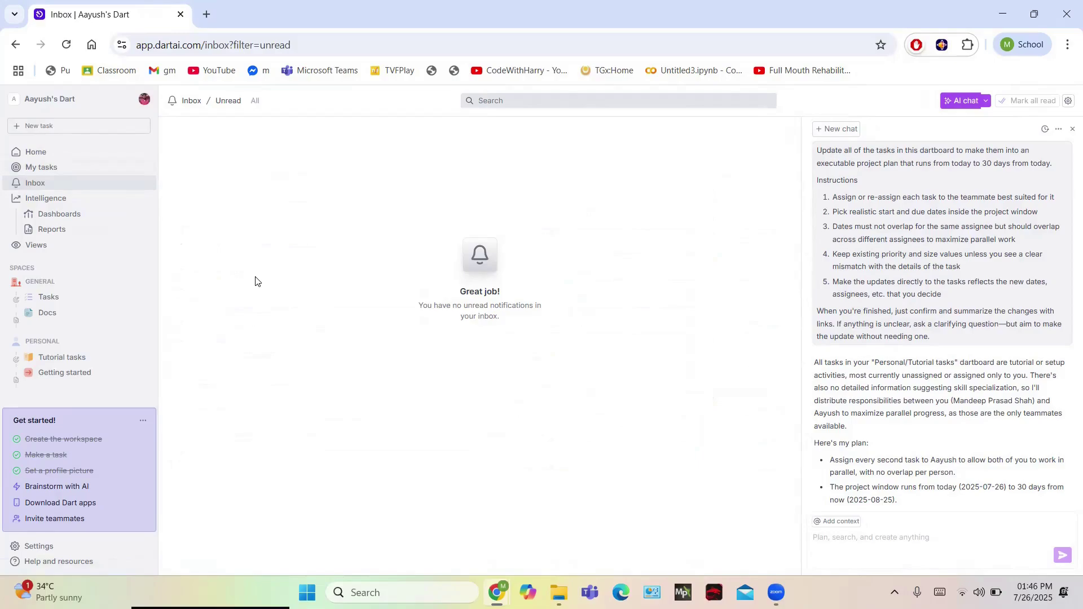
left_click(53, 201)
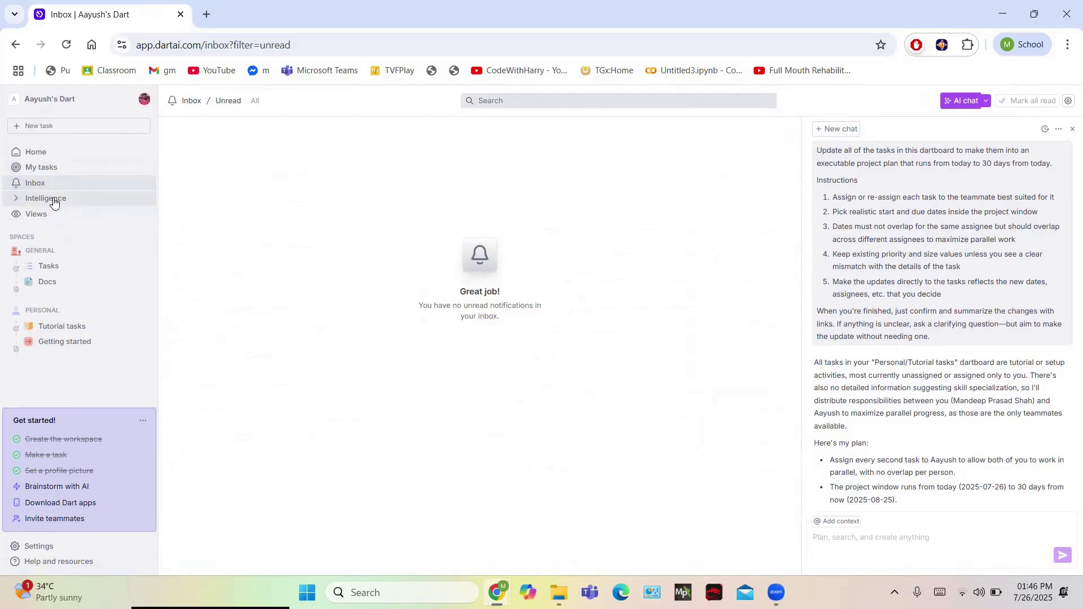
left_click(53, 201)
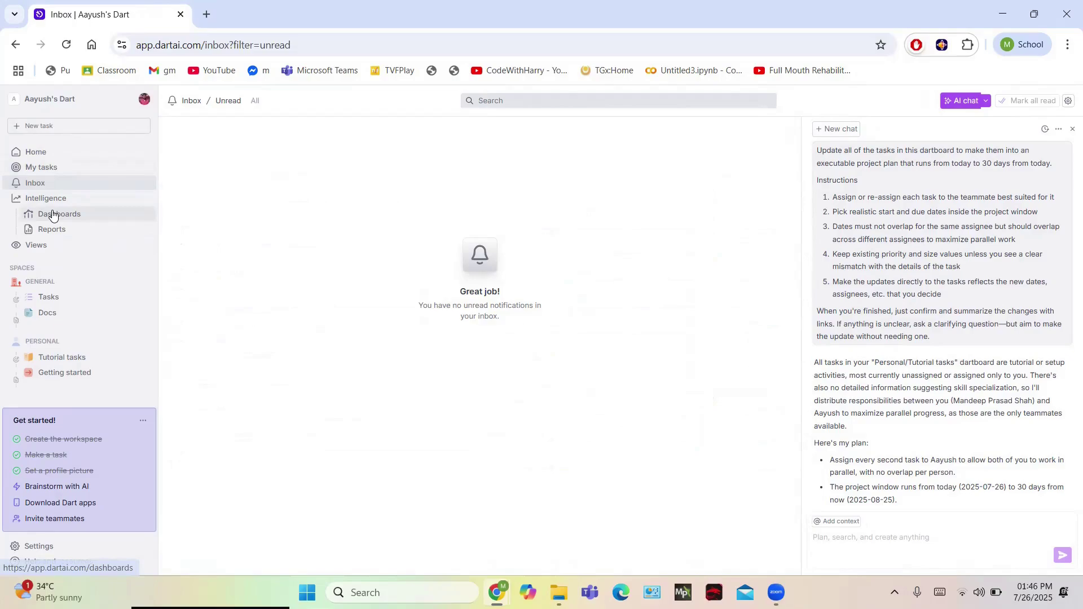
left_click(53, 215)
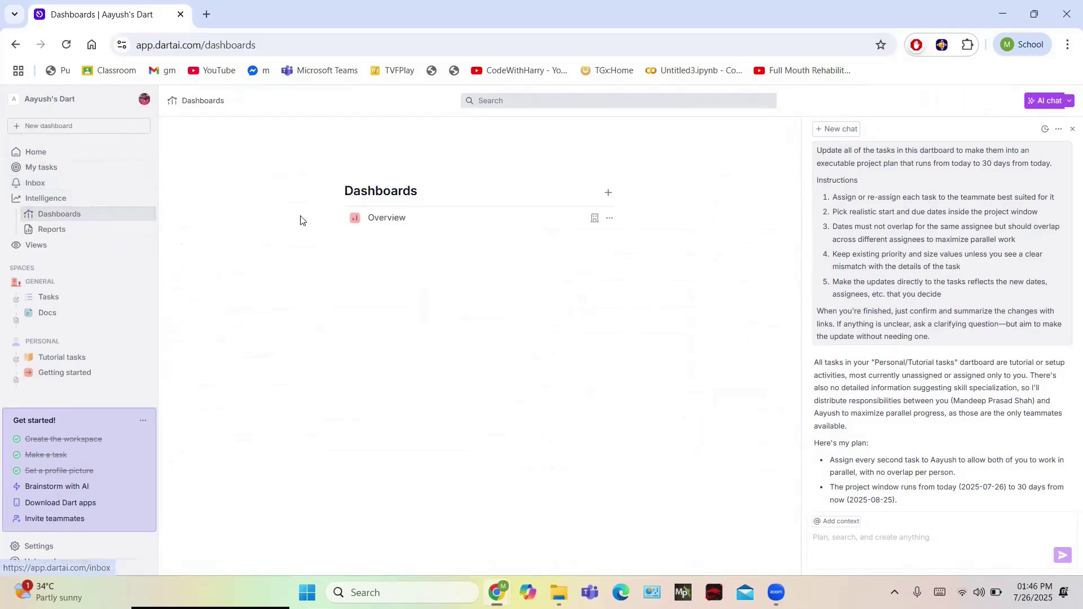
Open the Overview dashboard and scroll through its burn-up, status, assignee and size charts.
left_click(362, 229)
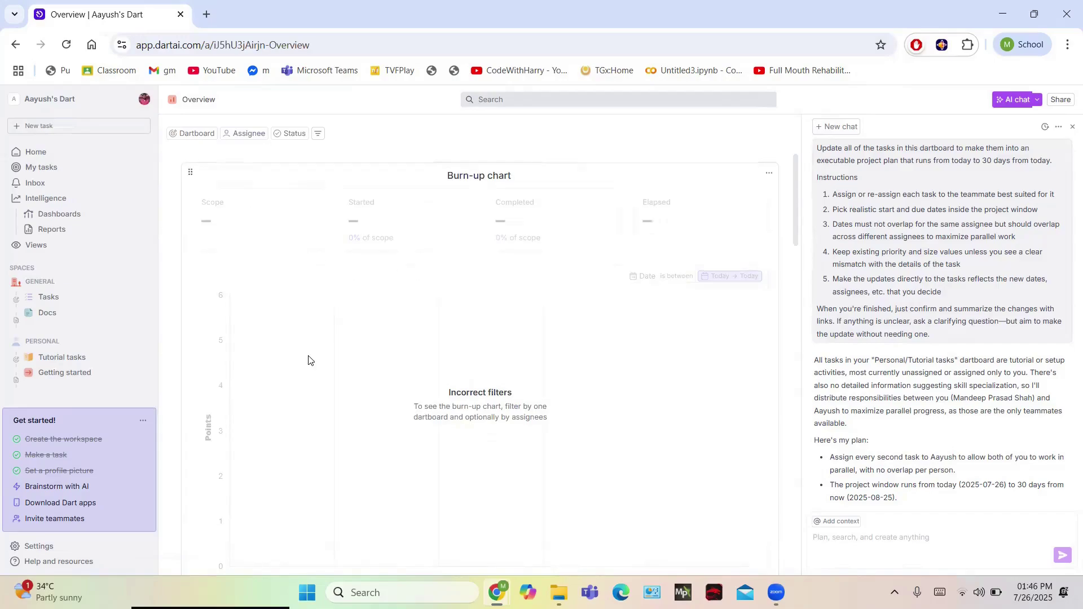
scroll(378, 313, "down", 10)
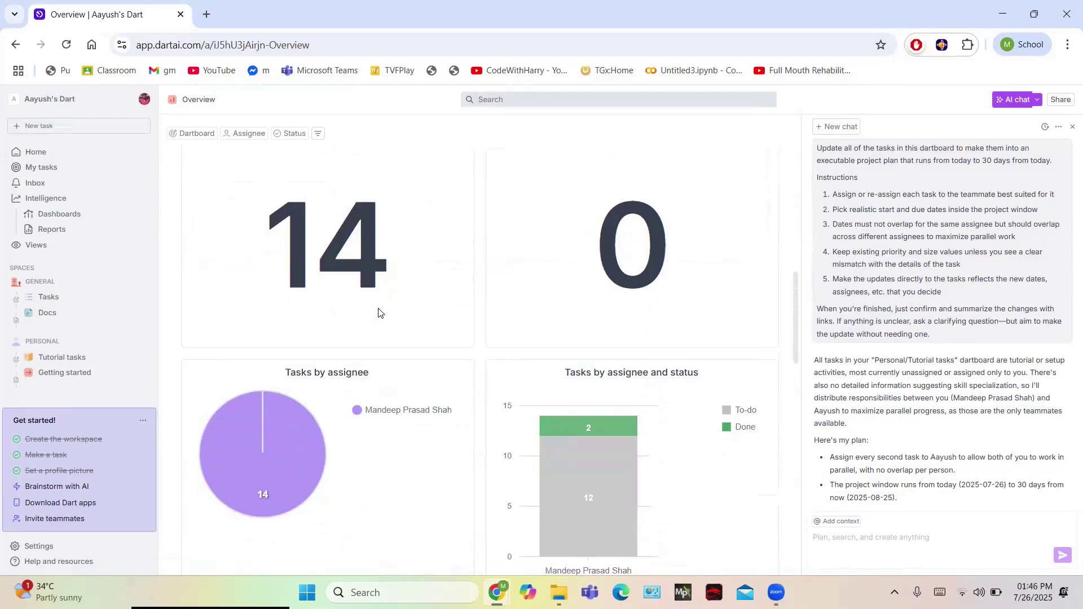
scroll(591, 409, "down", 6)
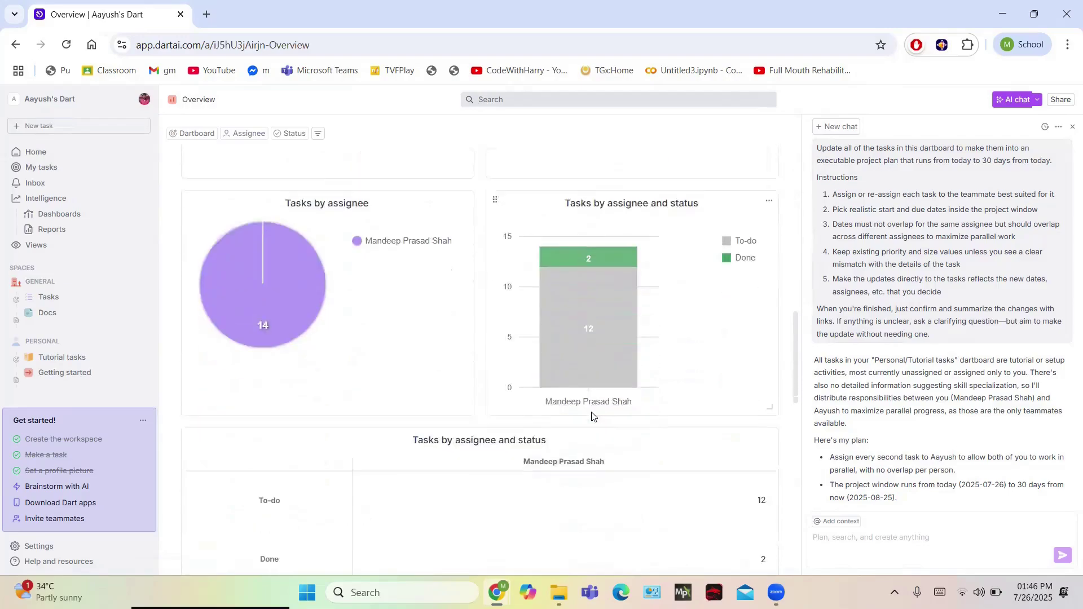
scroll(591, 400, "down", 4)
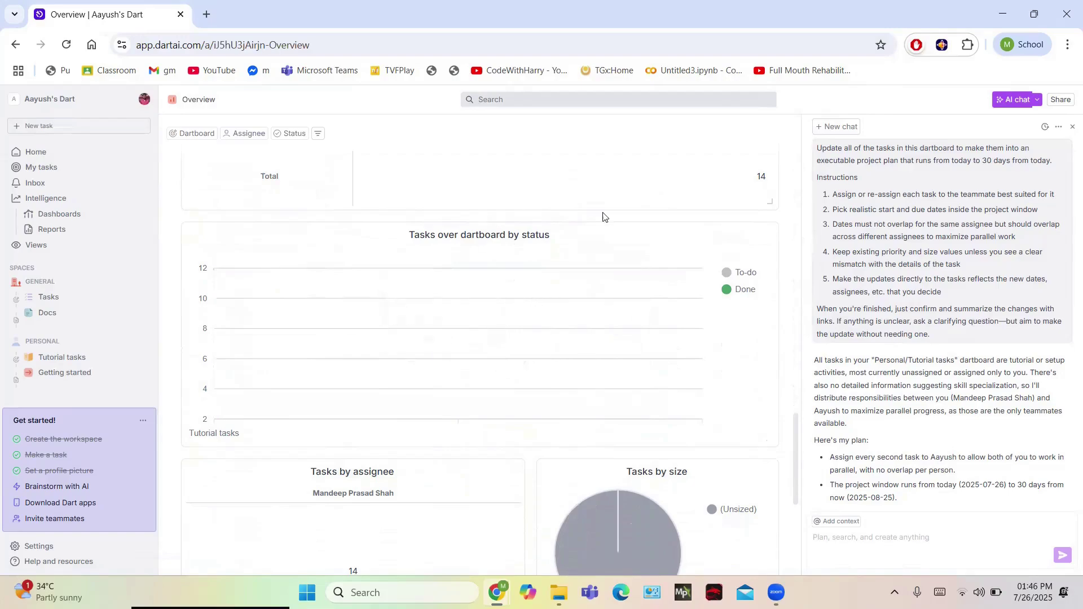
scroll(790, 246, "down", 5)
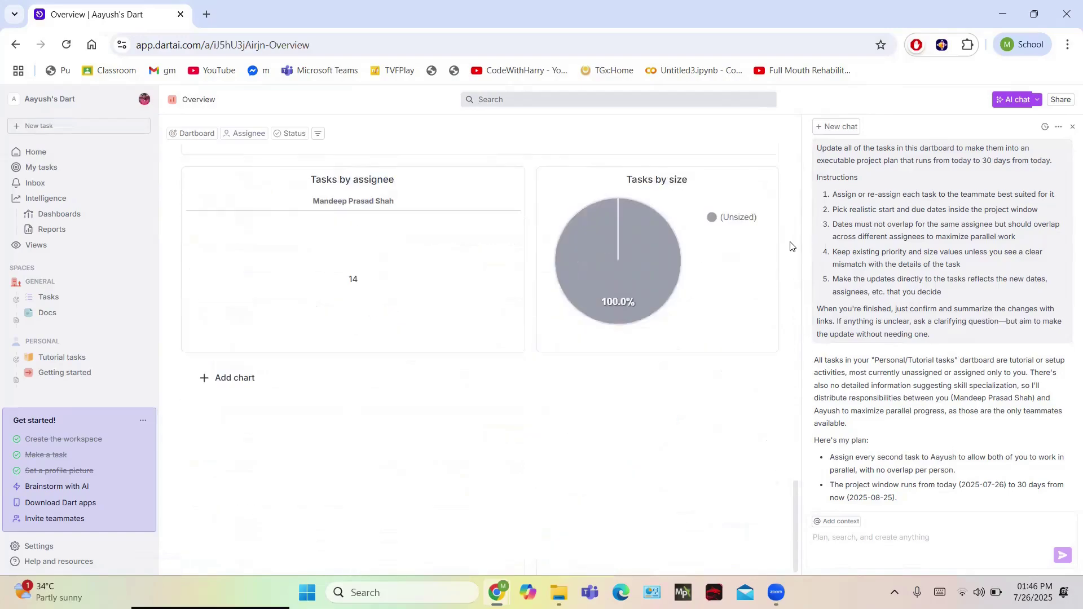
scroll(362, 514, "up", 10)
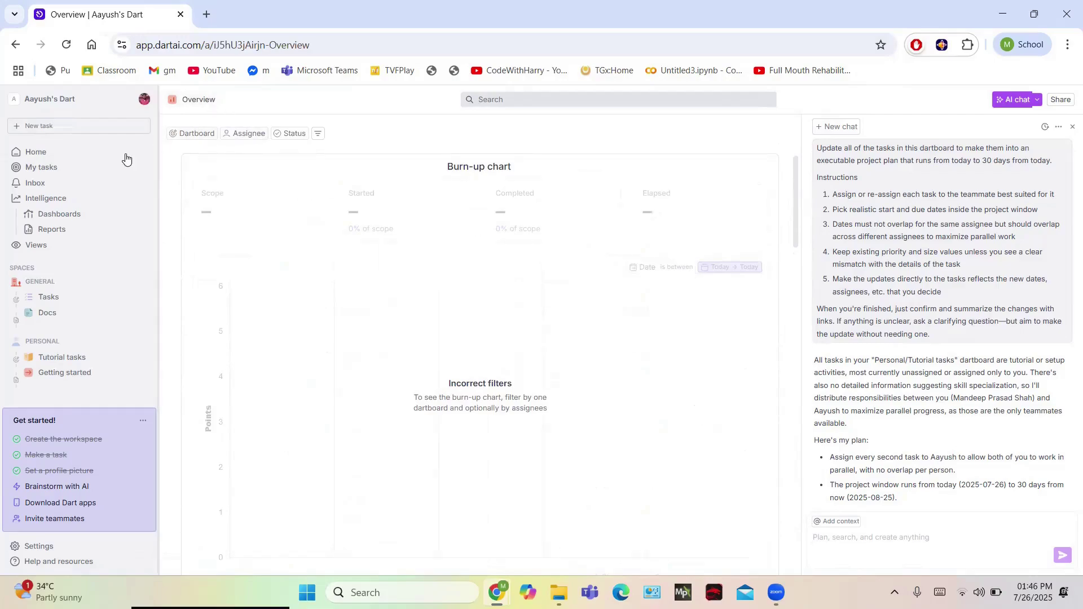
Go to the General space's Reports page and start a new changelog report.
left_click(74, 237)
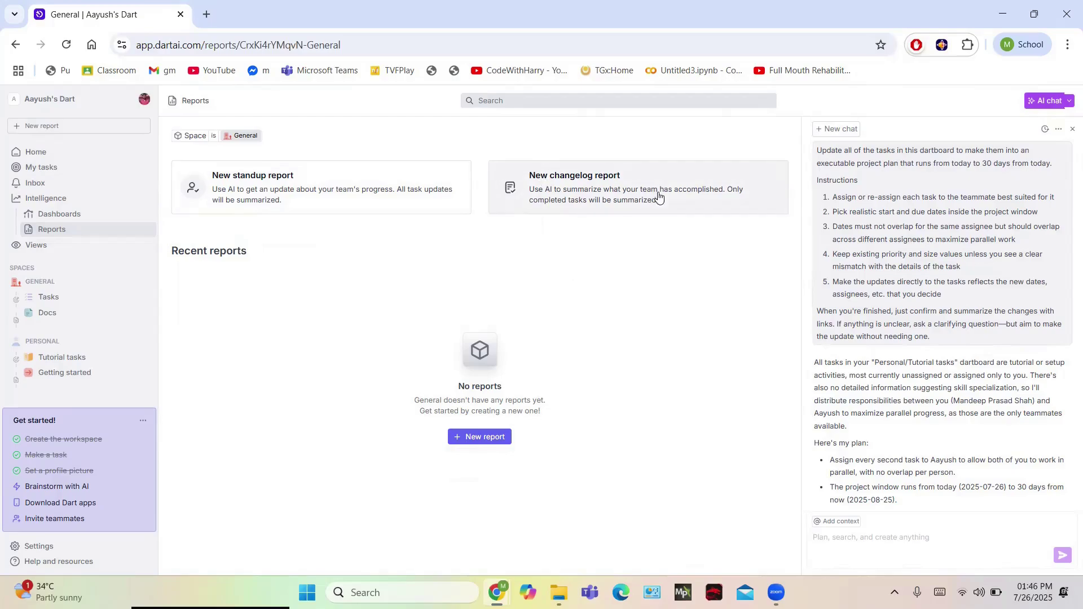
left_click(571, 193)
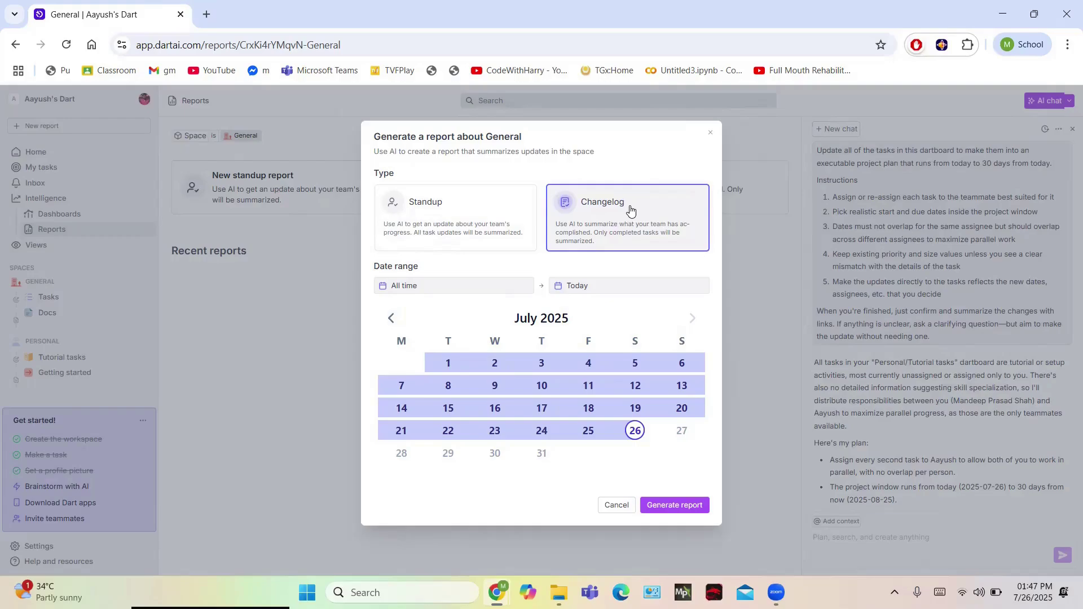
Generate the All time → Jul 26, 2025 changelog report, which shows no completed tasks.
left_click(662, 504)
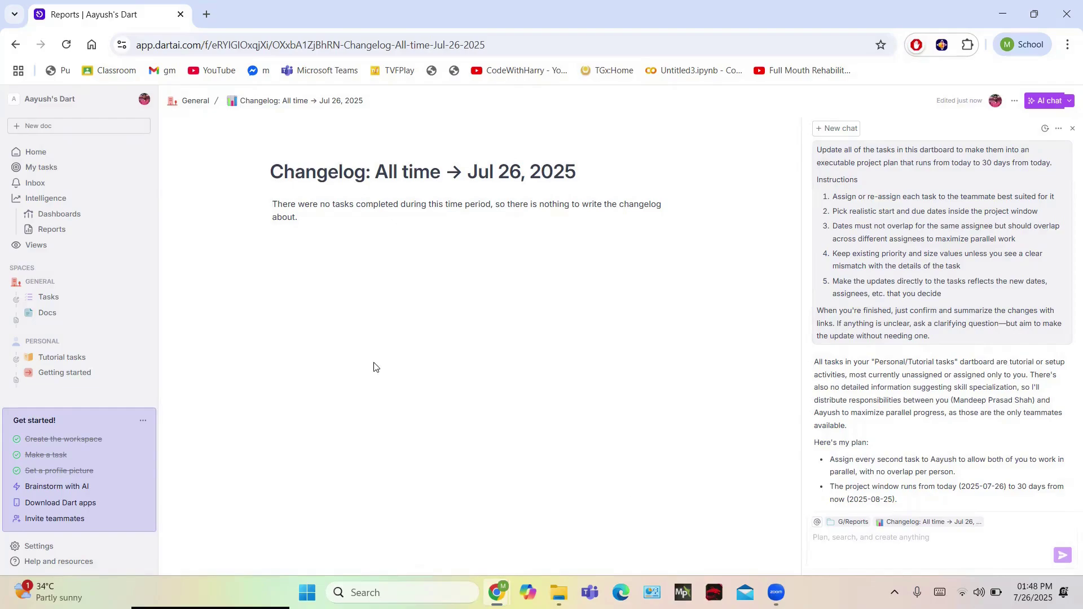
From Views, collapse the GENERAL space and open the Tutorial tasks dartboard with its 14 tasks.
left_click(50, 246)
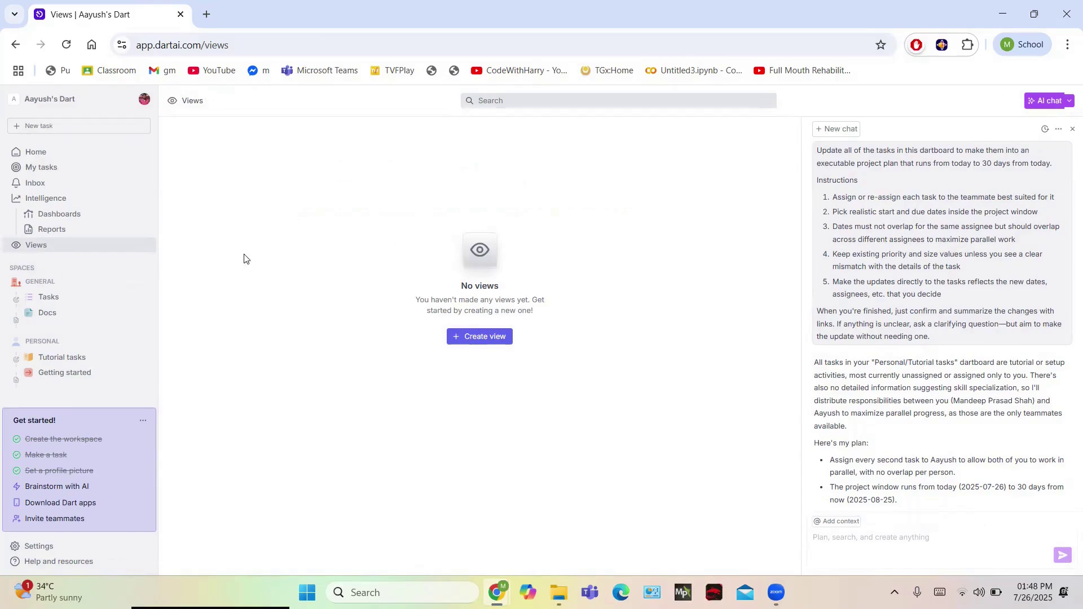
left_click(47, 290)
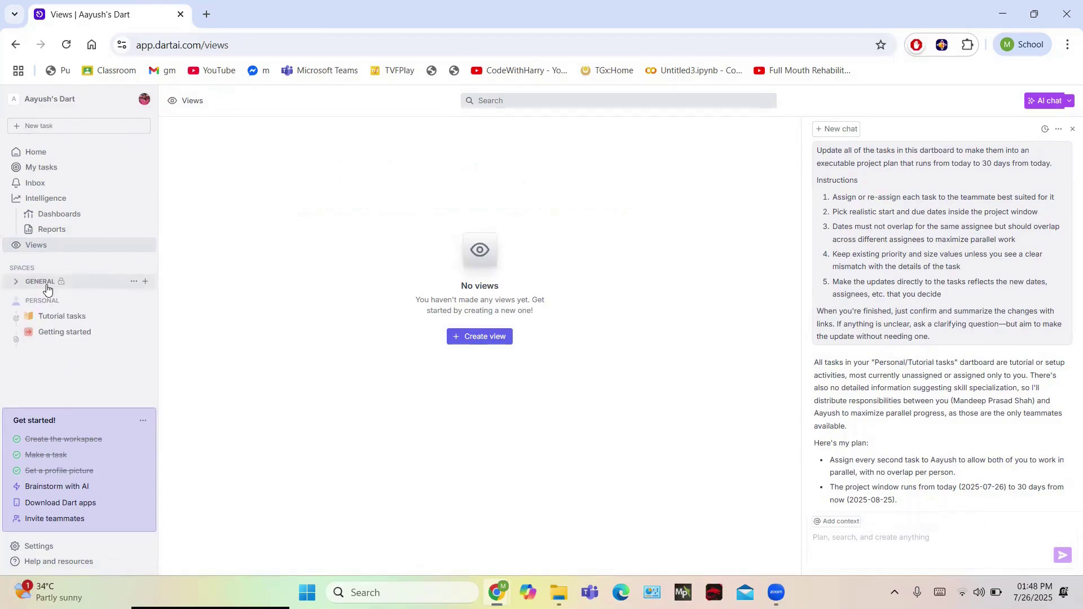
left_click(52, 323)
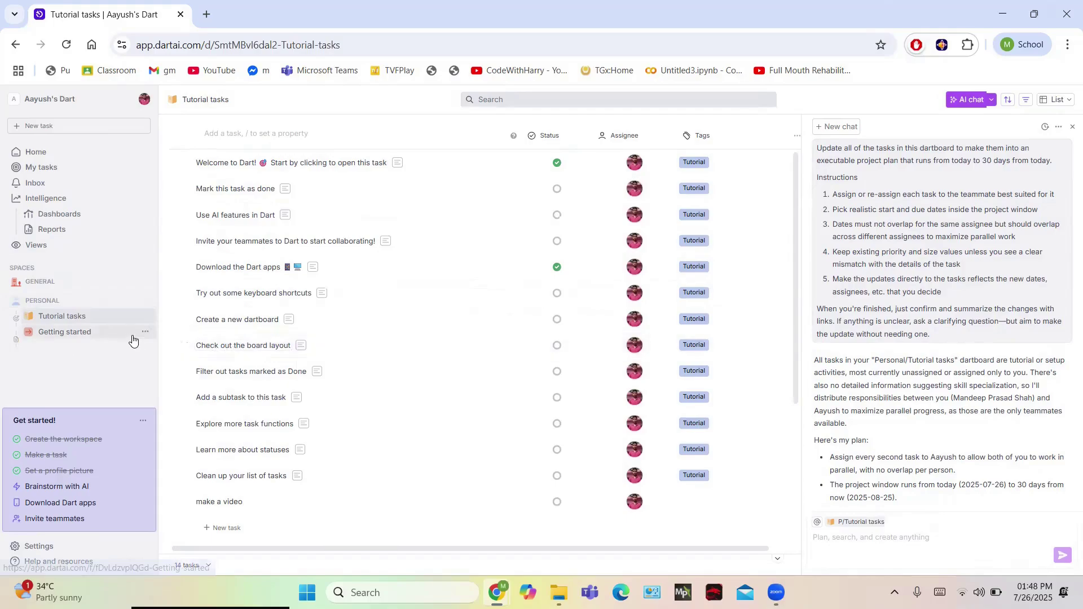
Open the Personal Getting started folder showing four docs, including Intro Video and Making the most of Dart AI.
left_click(82, 337)
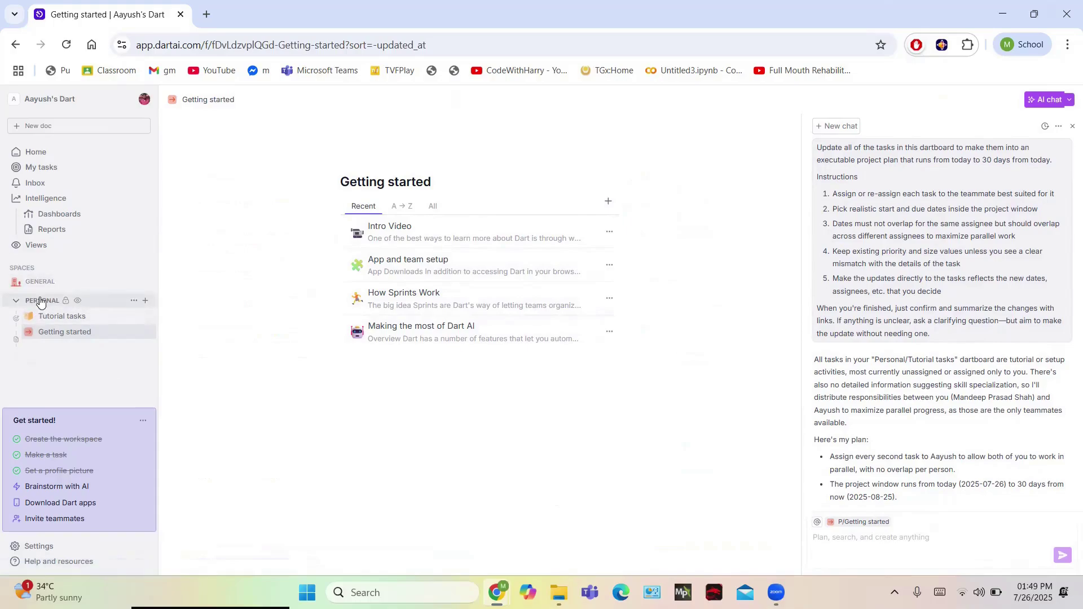
Add a dartboard named 'new project' under PERSONAL and open the empty board.
left_click(145, 300)
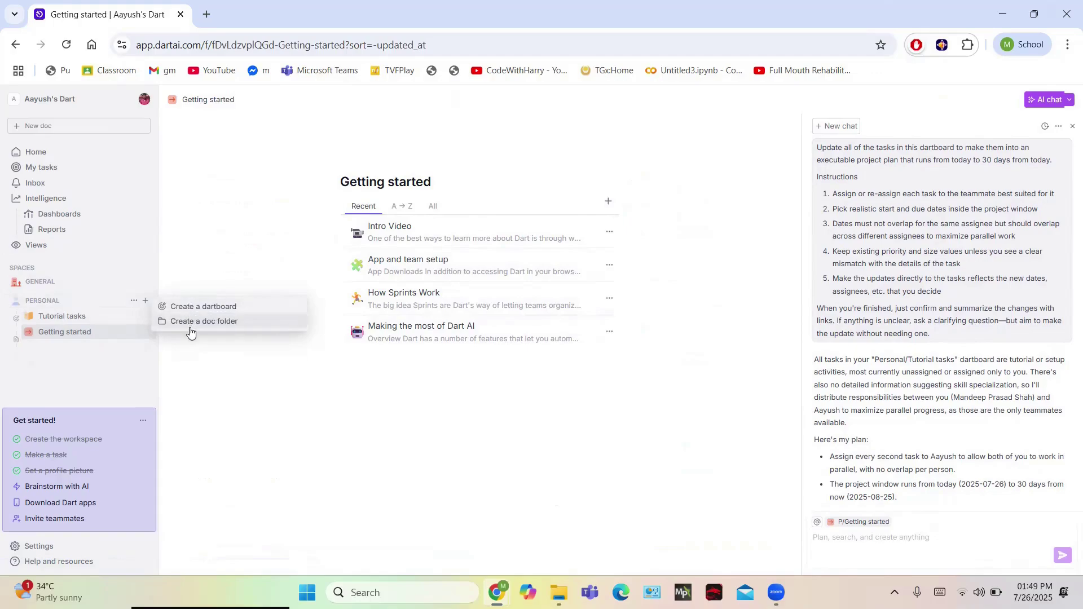
left_click(174, 306)
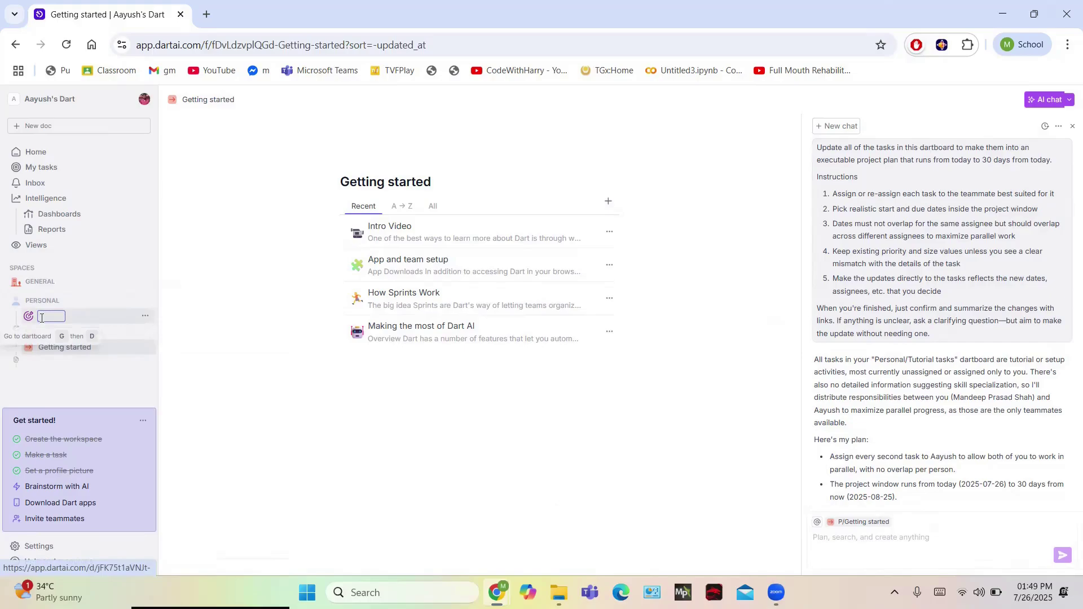
type("new project")
key("Return")
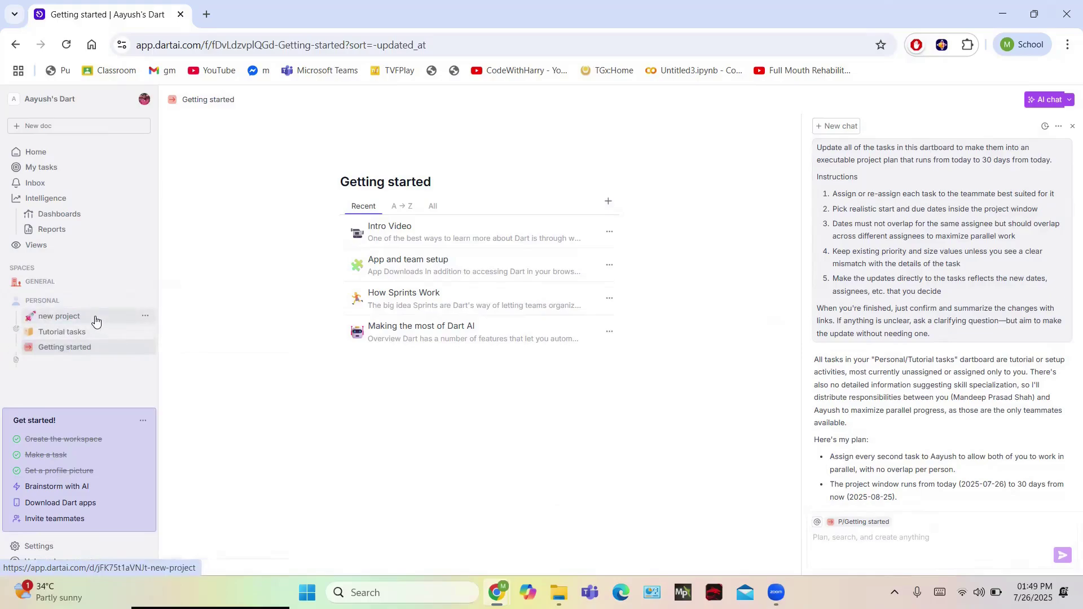
left_click(96, 321)
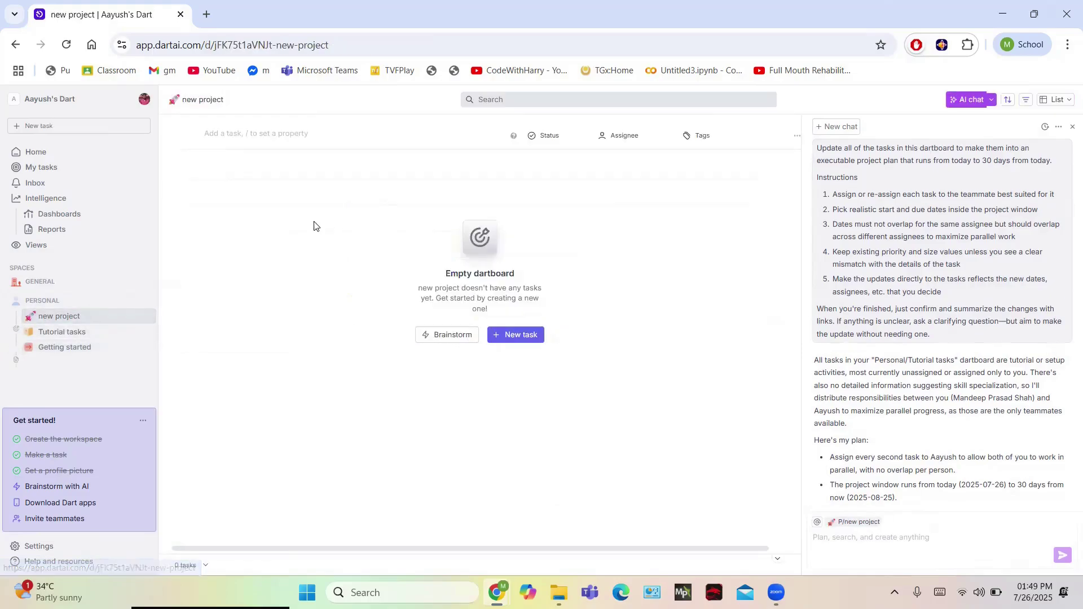